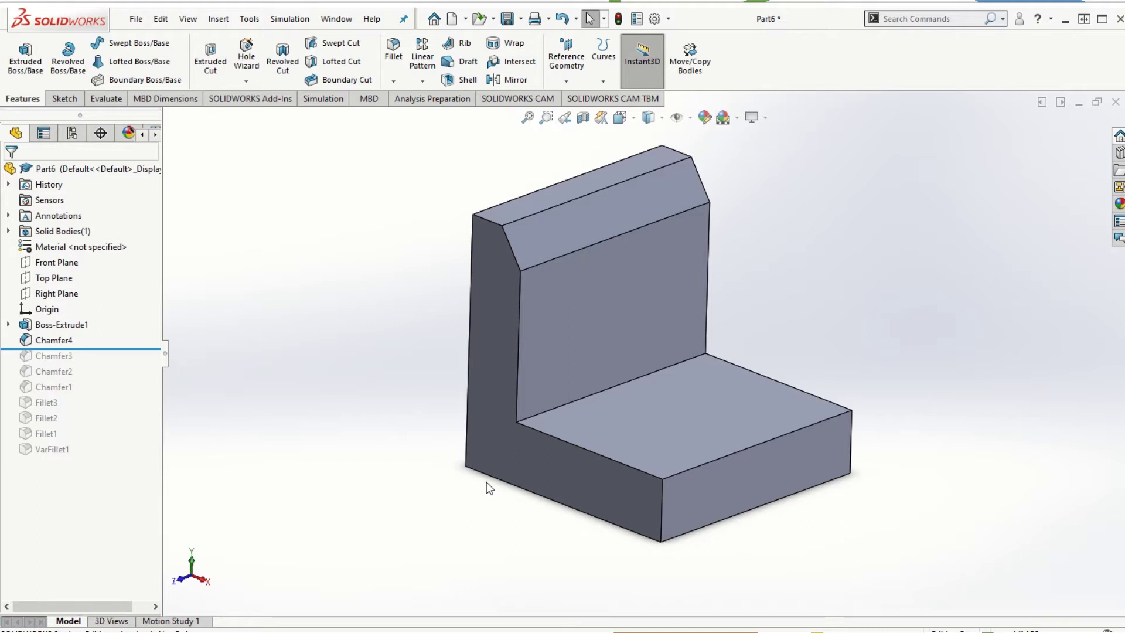
# Create a new part document and start a sketch on the Top Plane.
pyautogui.click(136, 19)
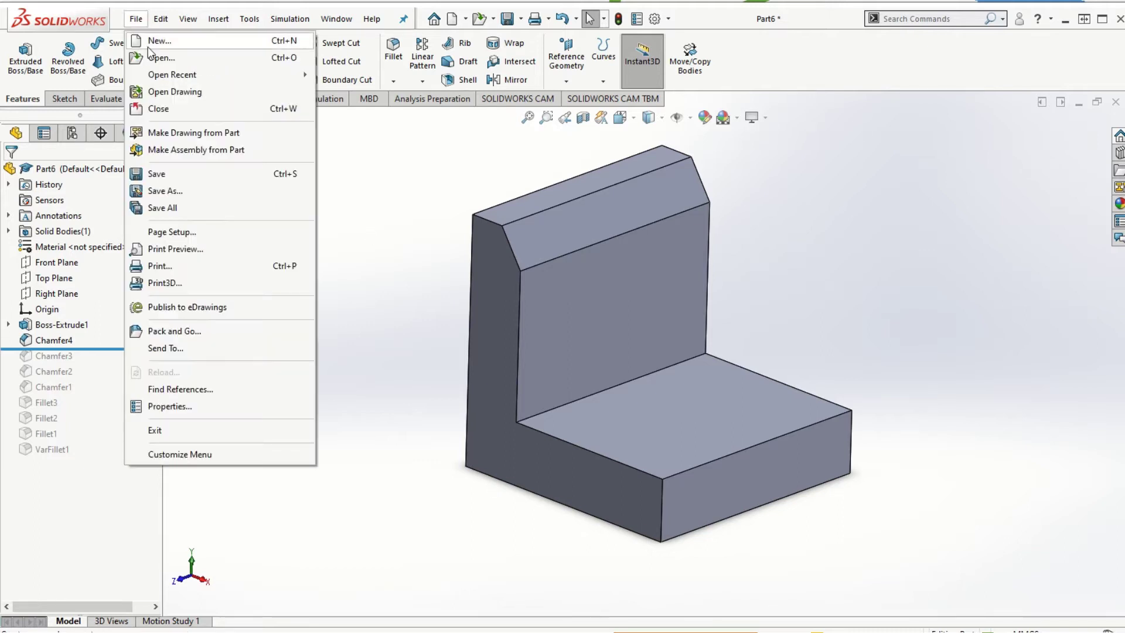
pyautogui.click(157, 41)
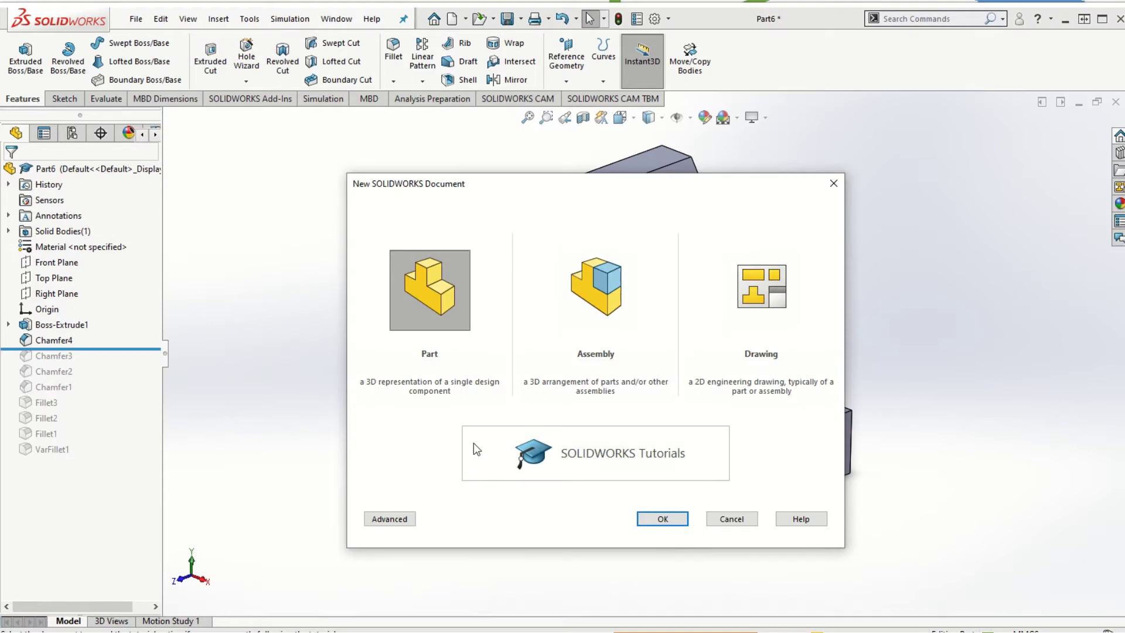
pyautogui.click(674, 518)
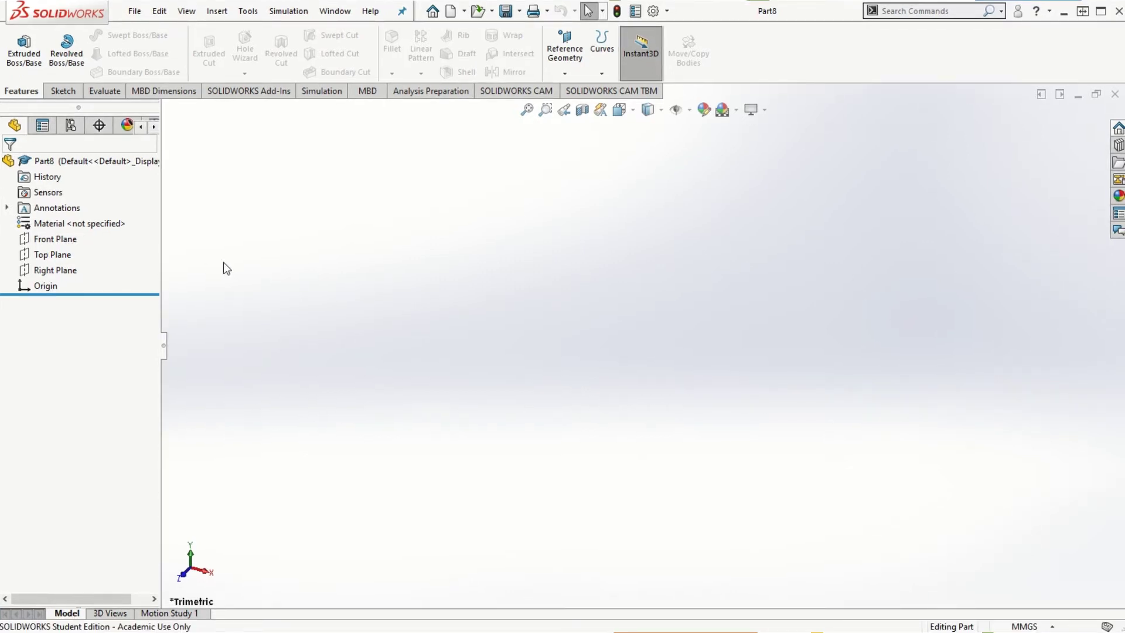
pyautogui.click(45, 255)
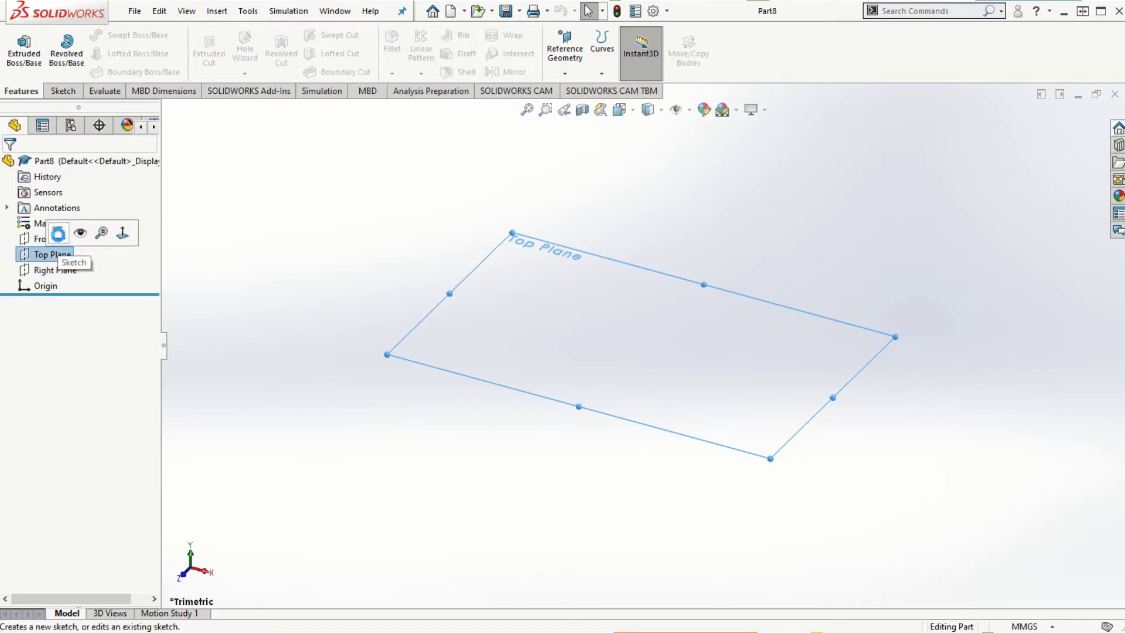
pyautogui.click(57, 233)
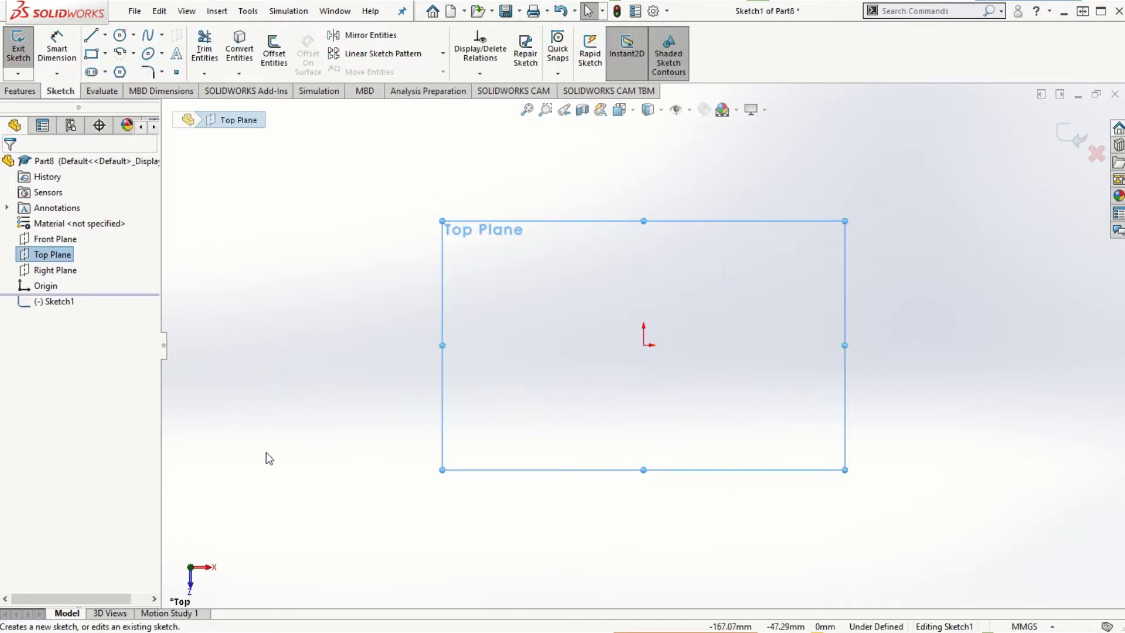
# Sketch a six-sided inscribed-circle polygon centred on the origin and set its circle diameter to 150 mm.
pyautogui.click(121, 72)
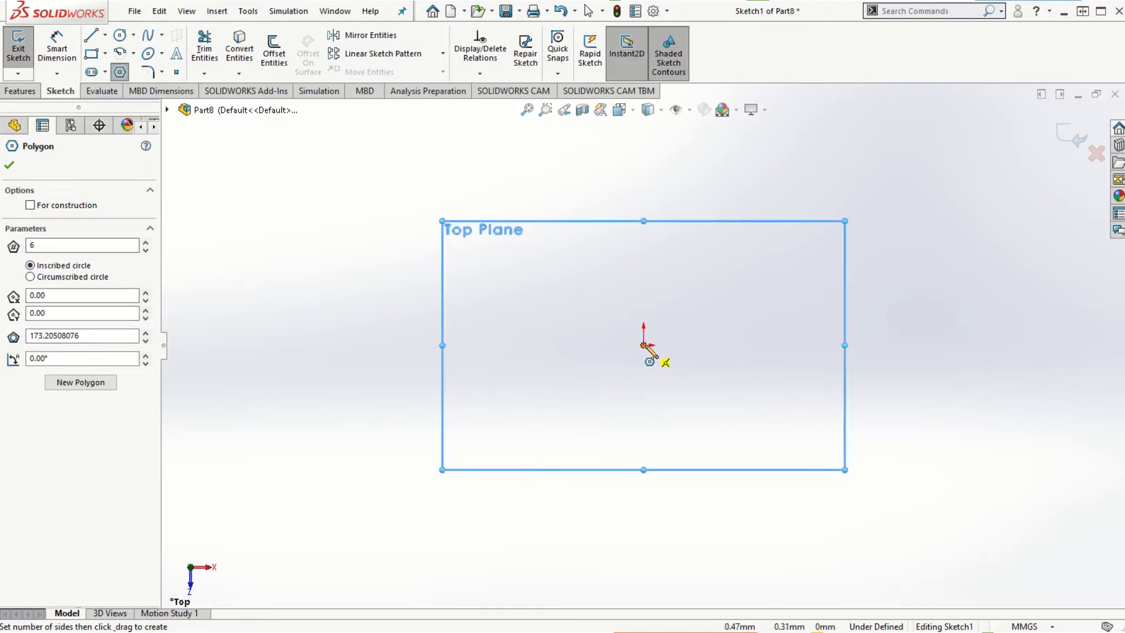
pyautogui.moveTo(643, 346); pyautogui.dragTo(803, 345)
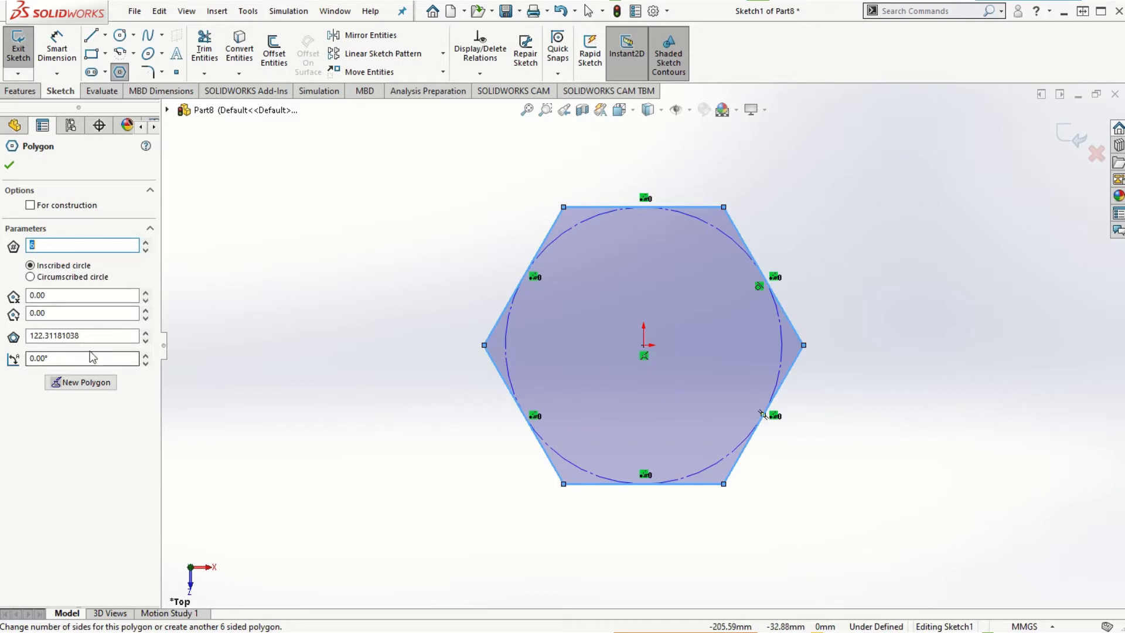
pyautogui.click(58, 54)
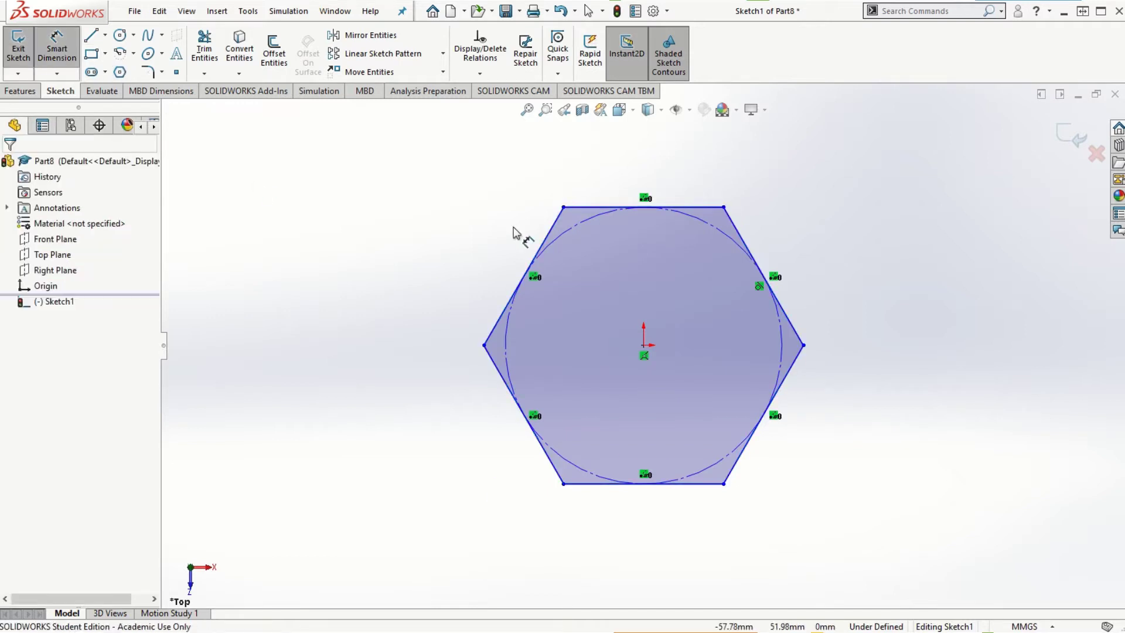
pyautogui.click(568, 227)
pyautogui.click(428, 212)
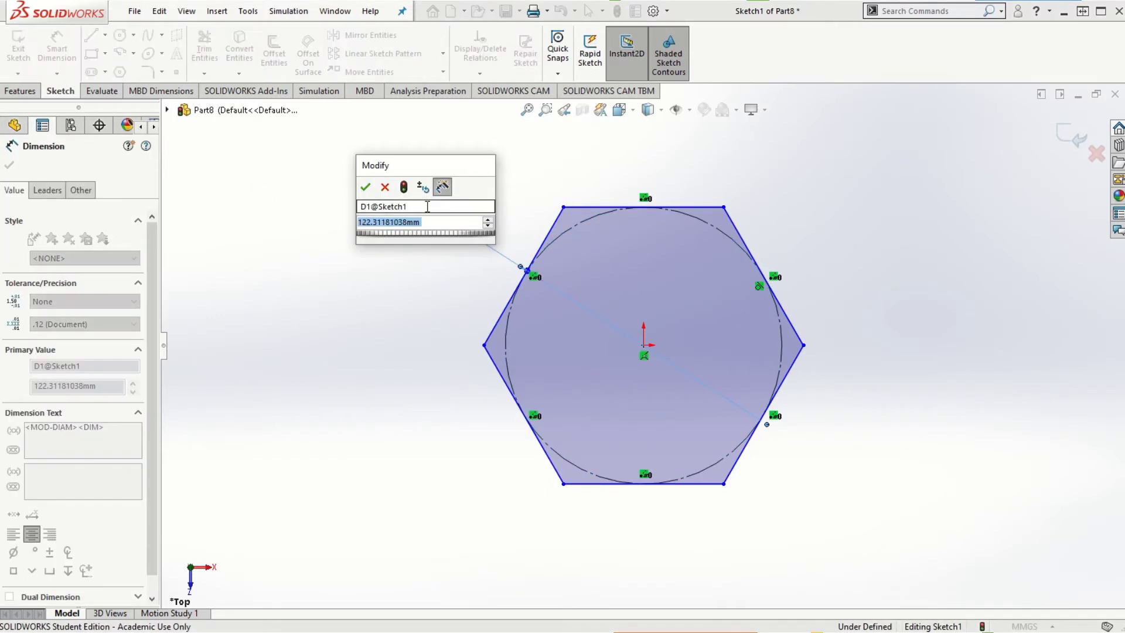
pyautogui.write('150')
pyautogui.press('Return')
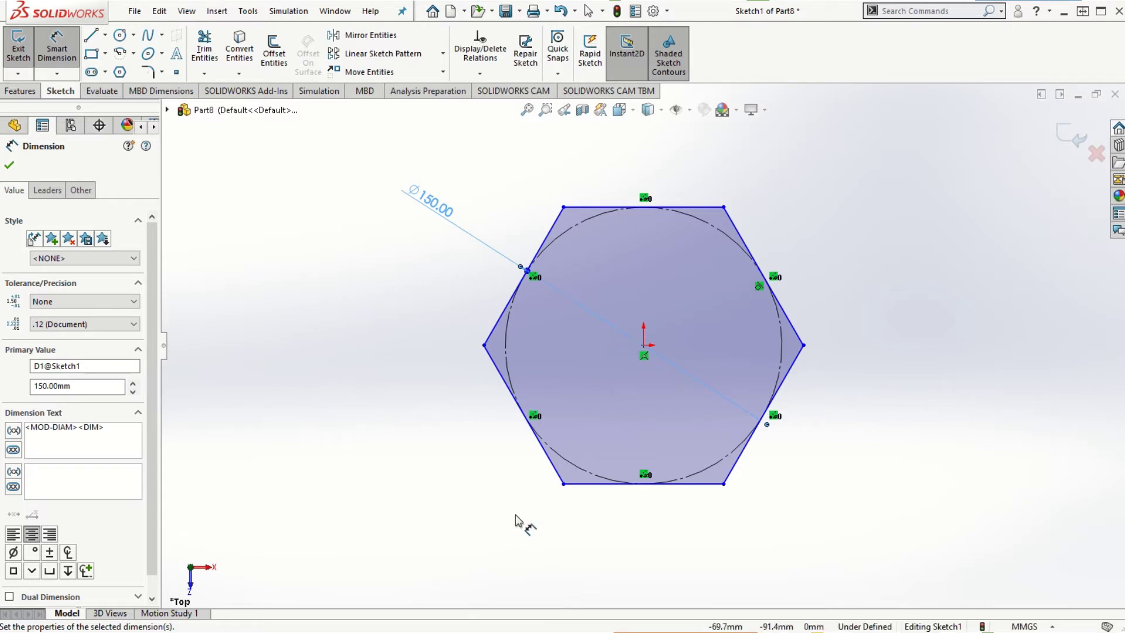
pyautogui.press('Escape')
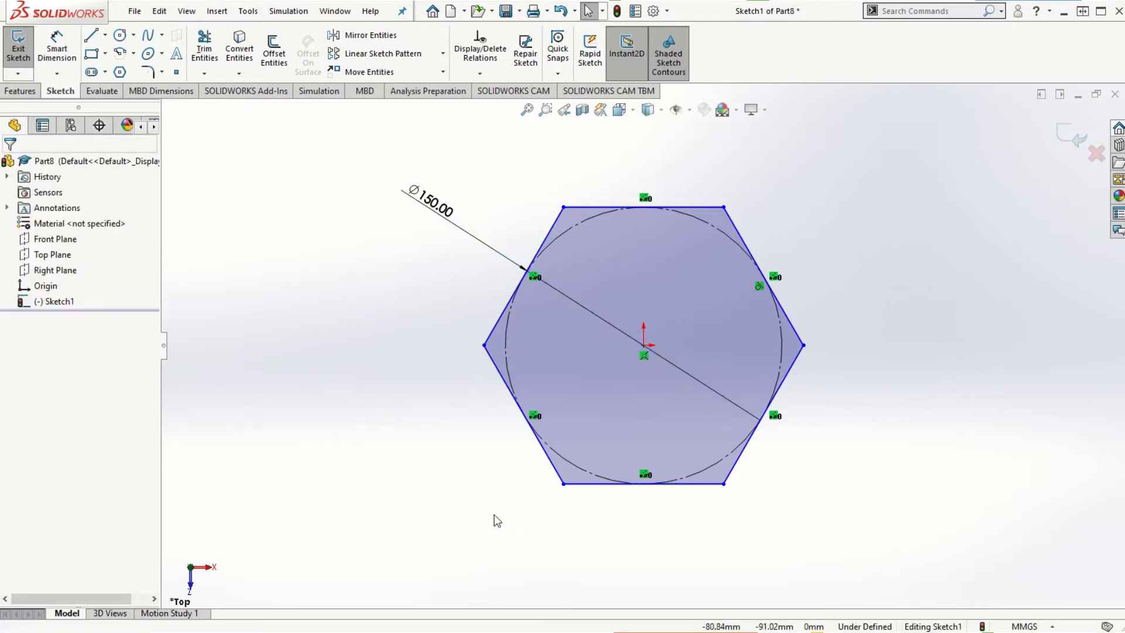
# Add a horizontal relation between the hexagon's rightmost vertex and its centre point.
pyautogui.click(804, 346)
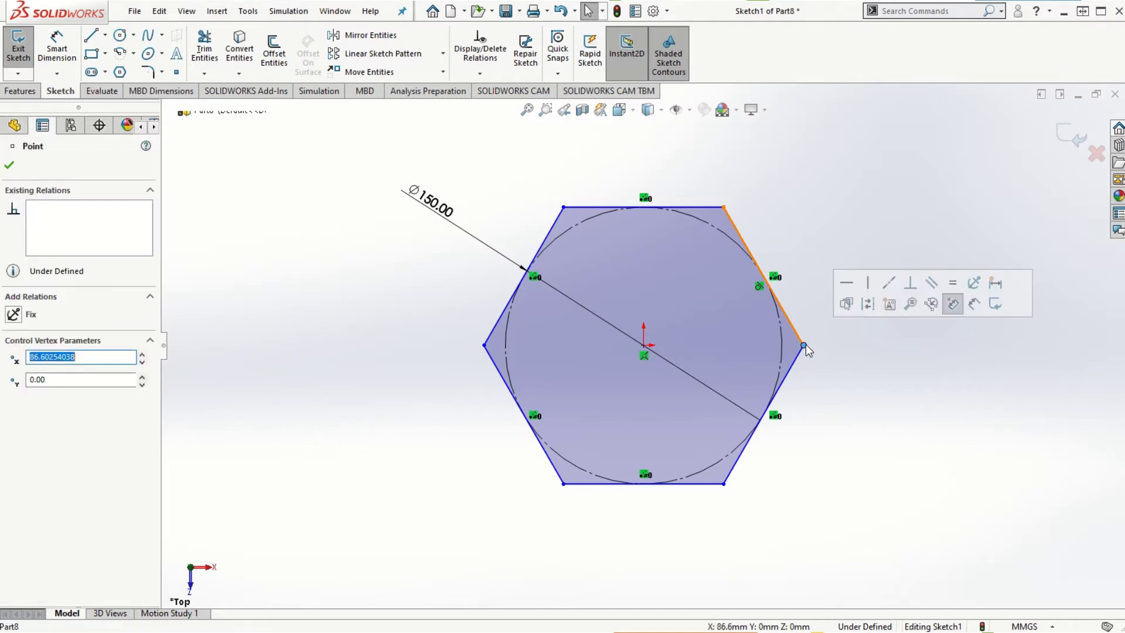
pyautogui.keyDown('ctrl'); pyautogui.click(645, 347); pyautogui.keyUp('ctrl')
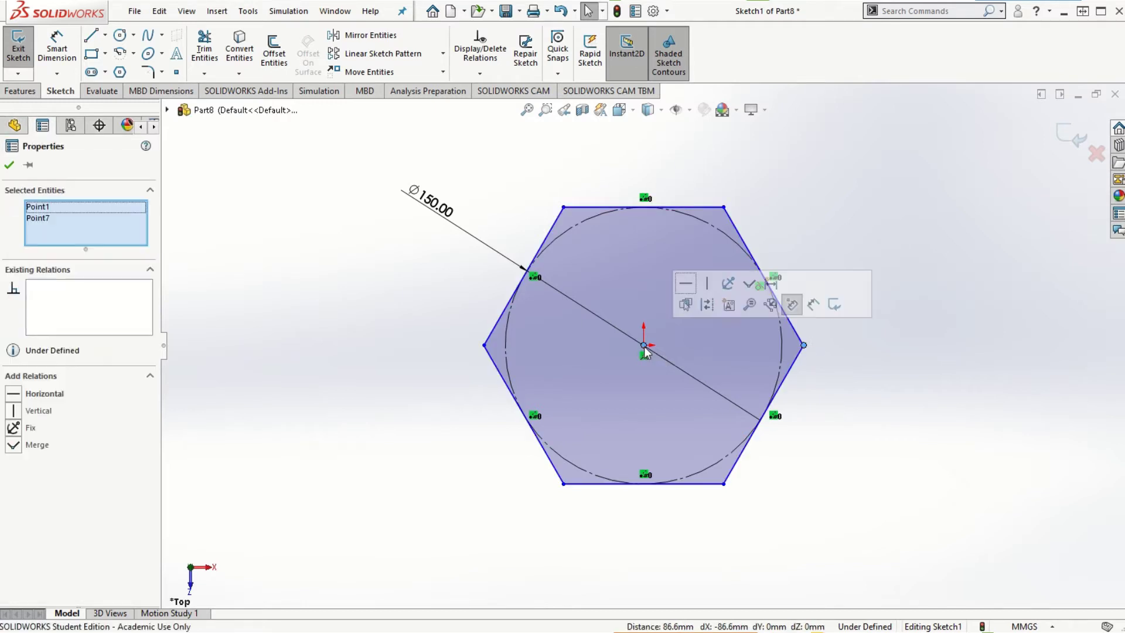
pyautogui.click(683, 286)
pyautogui.click(9, 165)
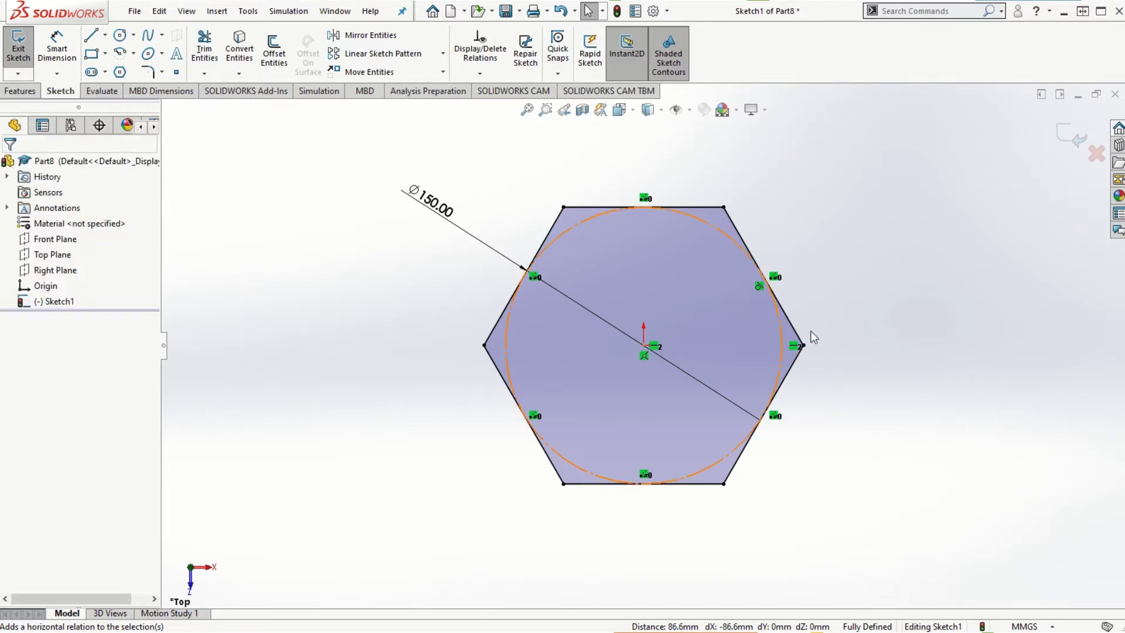
# Extrude the hexagon sketch as a blind boss to a depth of 200 mm.
pyautogui.scroll(-1, 808, 328)
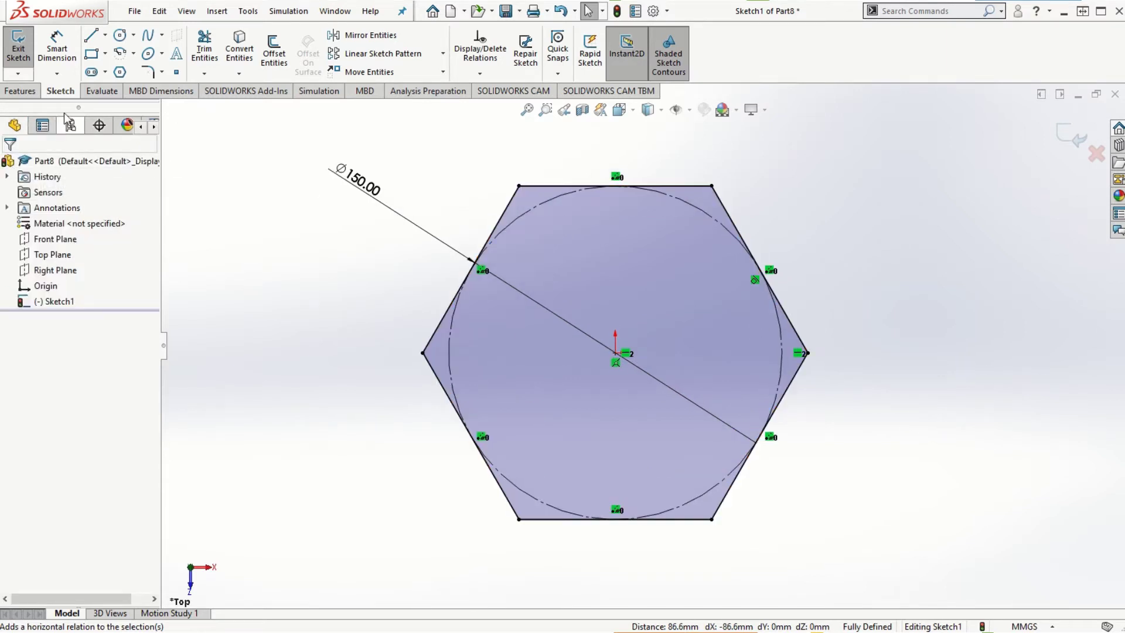
pyautogui.click(30, 93)
pyautogui.click(24, 52)
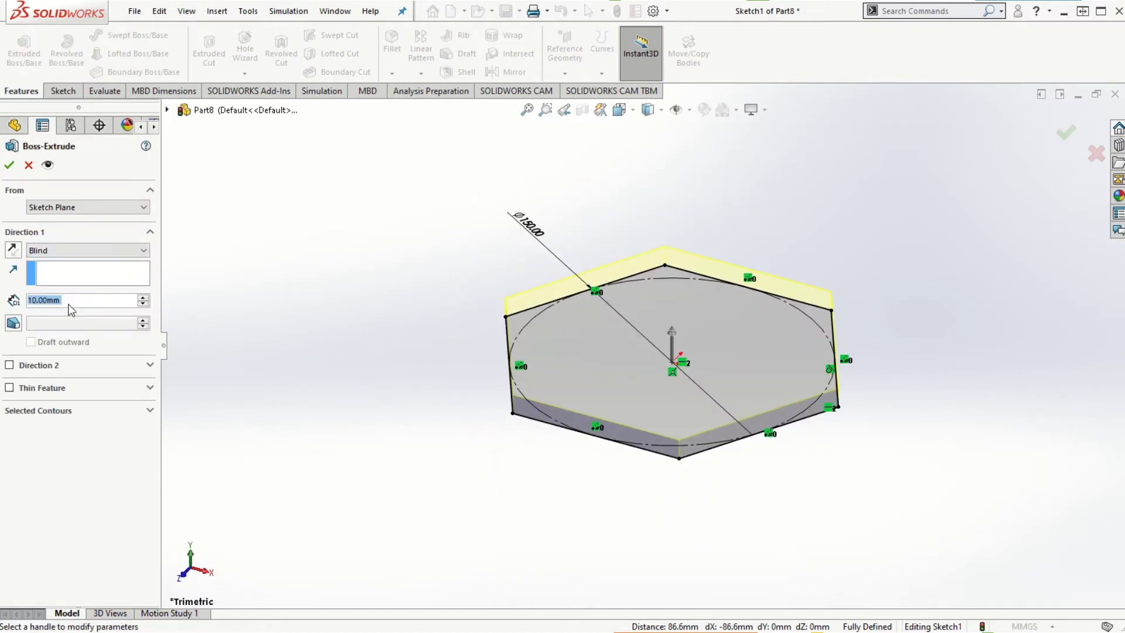
pyautogui.write('200')
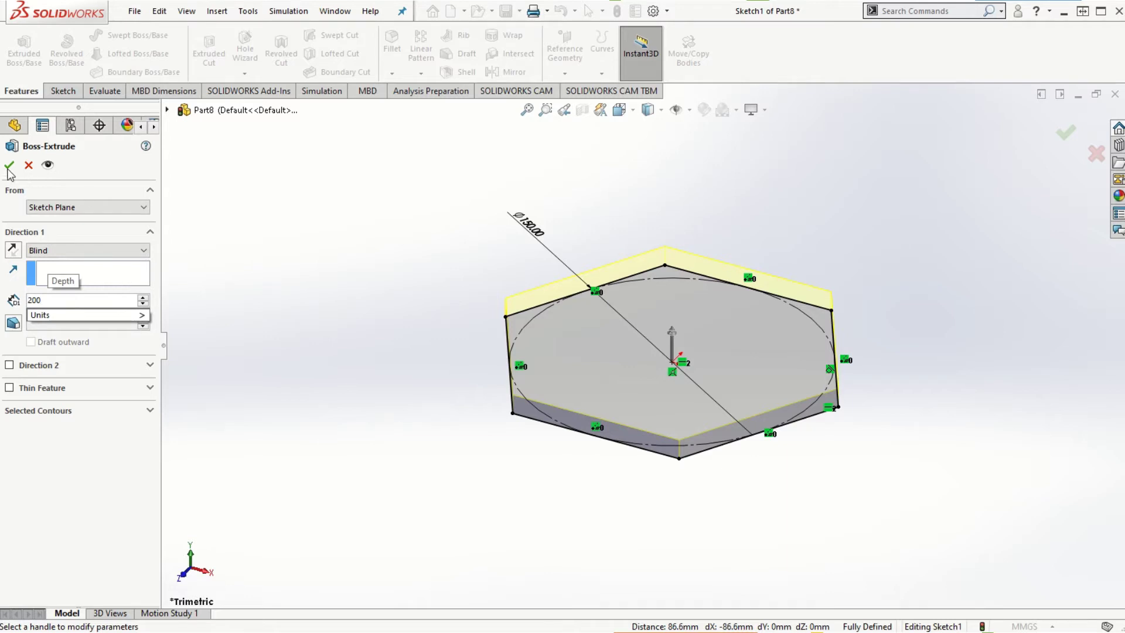
pyautogui.press('Return')
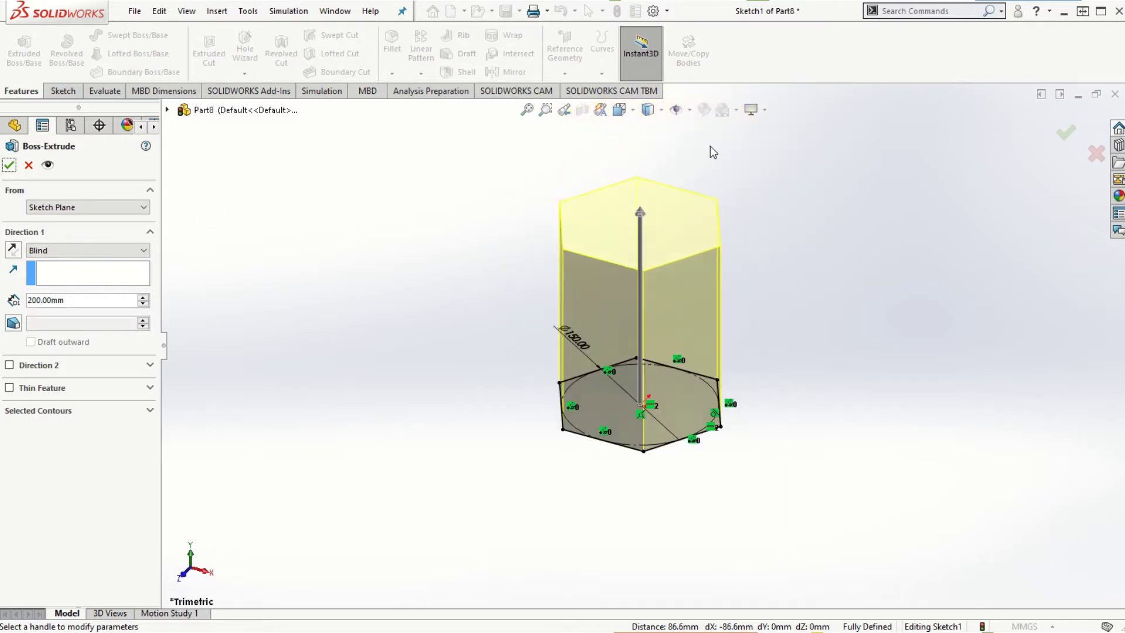
pyautogui.click(16, 167)
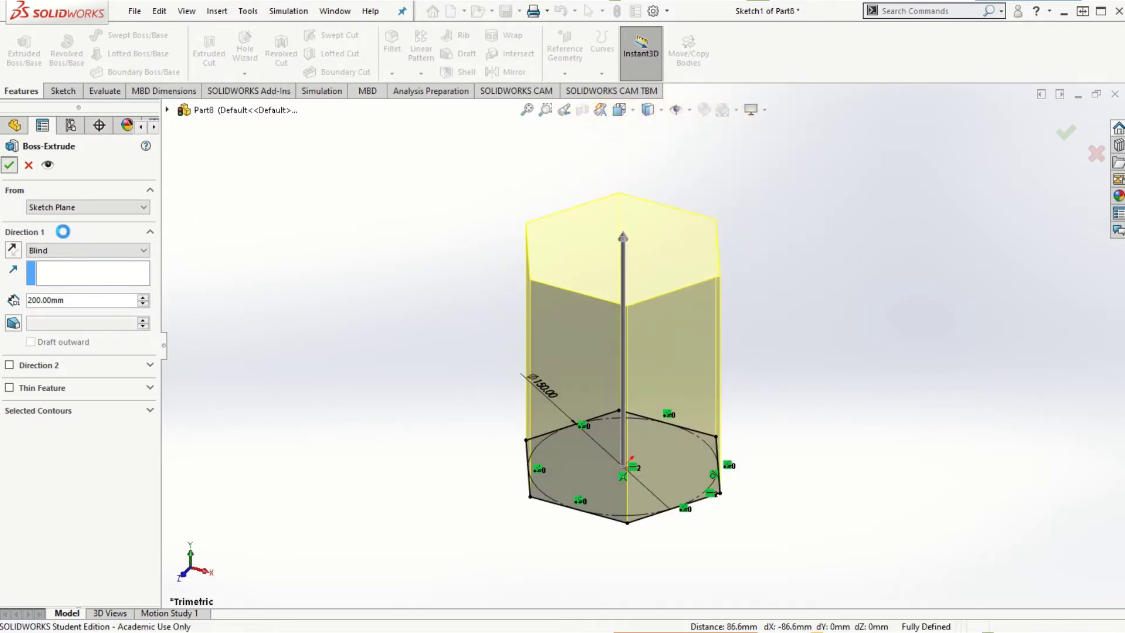
# Draft one side face of the hexagonal prism by 15 degrees, using the top face as the neutral plane.
pyautogui.moveTo(808, 456)
pyautogui.mouseDown(button='middle')
pyautogui.moveTo(877, 420)
pyautogui.moveTo(761, 441)
pyautogui.moveTo(781, 527)
pyautogui.moveTo(817, 421)
pyautogui.moveTo(849, 459)
pyautogui.moveTo(829, 451)
pyautogui.mouseUp(button='middle')
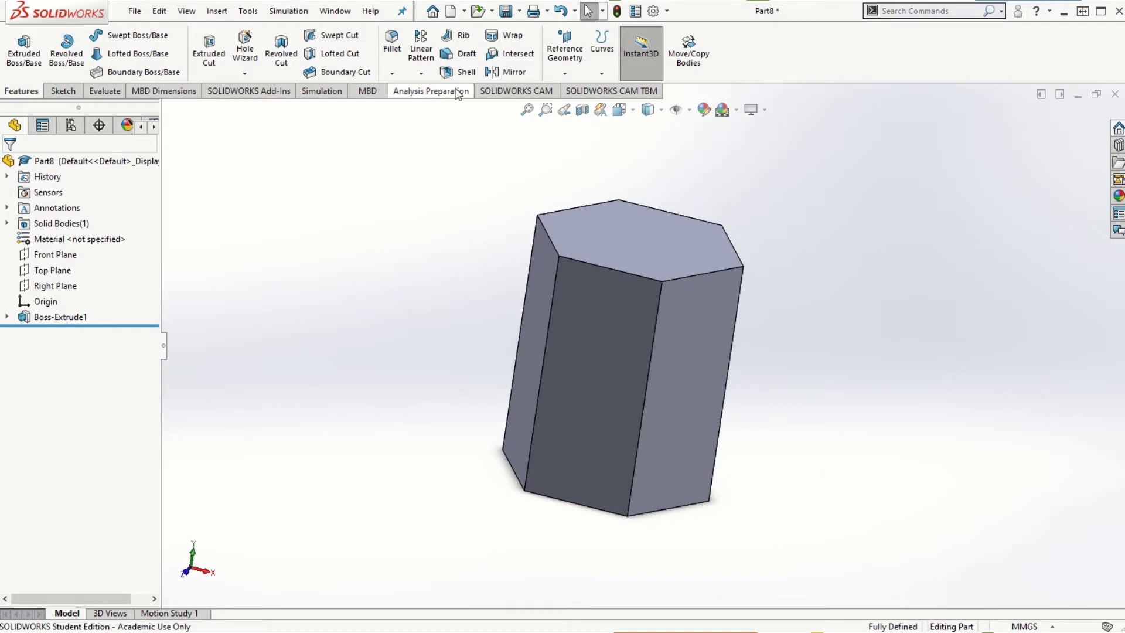
pyautogui.click(466, 56)
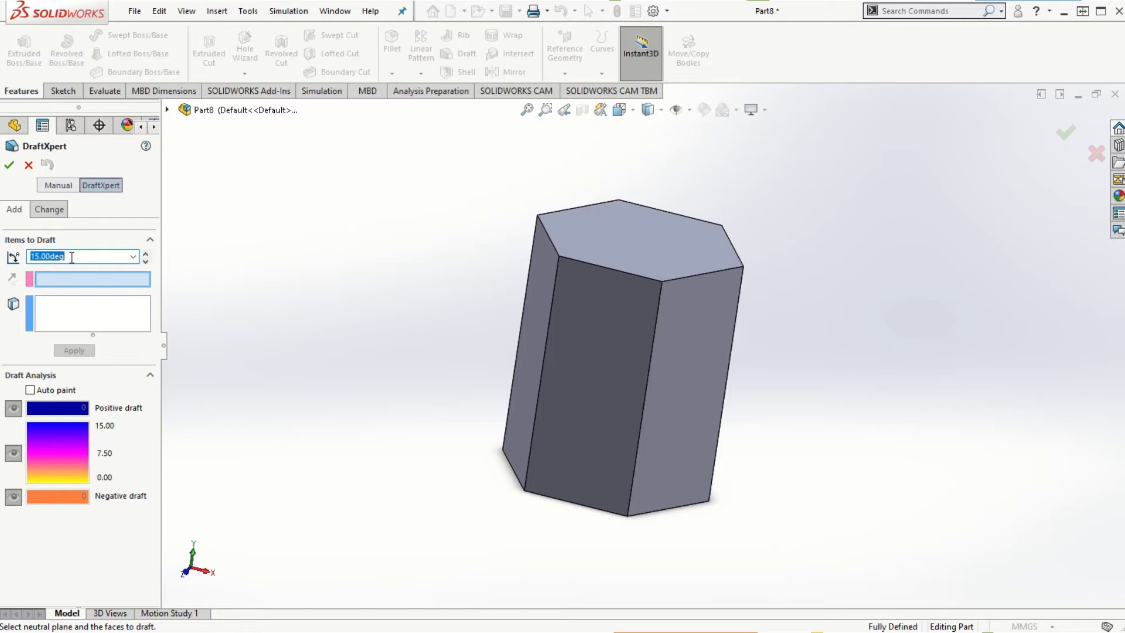
pyautogui.click(649, 255)
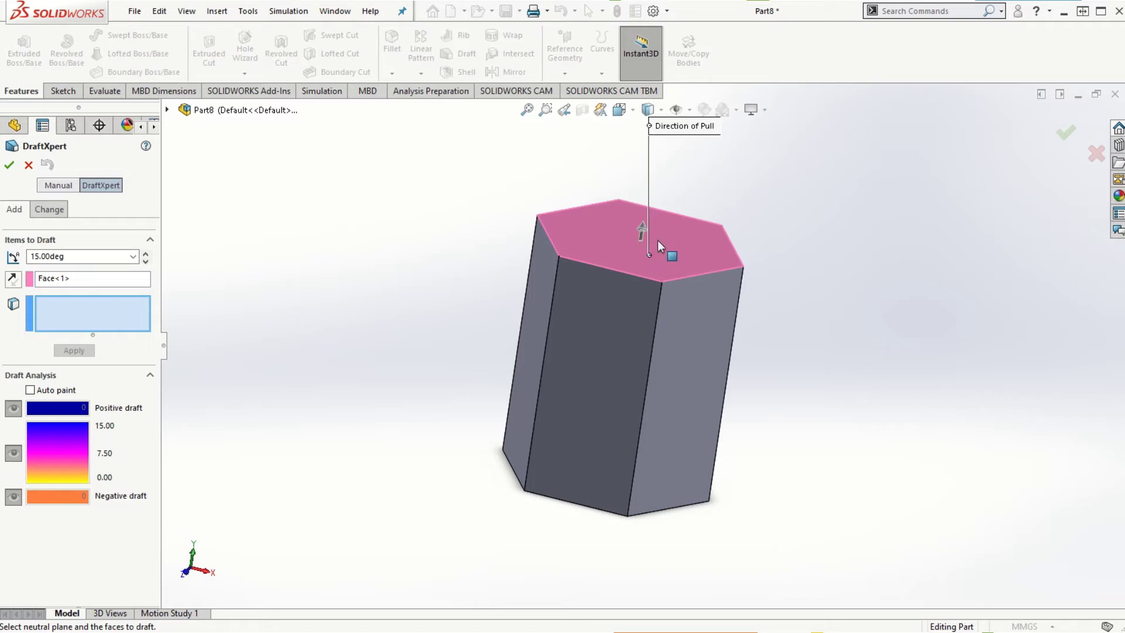
pyautogui.moveTo(679, 141); pyautogui.dragTo(785, 208)
pyautogui.scroll(-1, 688, 255)
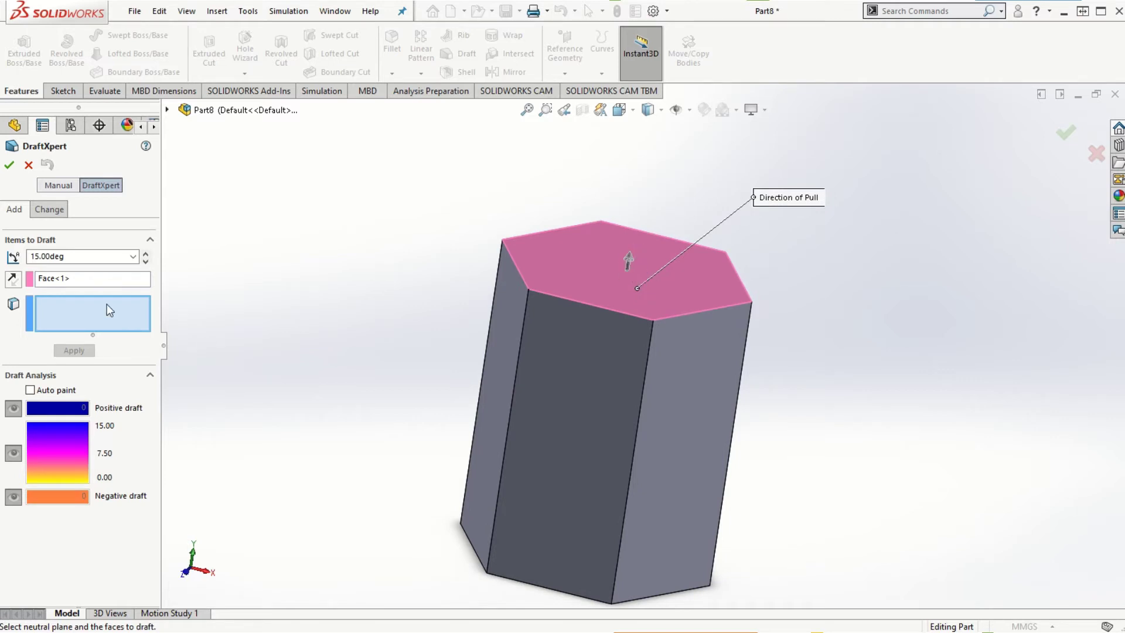
pyautogui.click(12, 280)
pyautogui.click(12, 280)
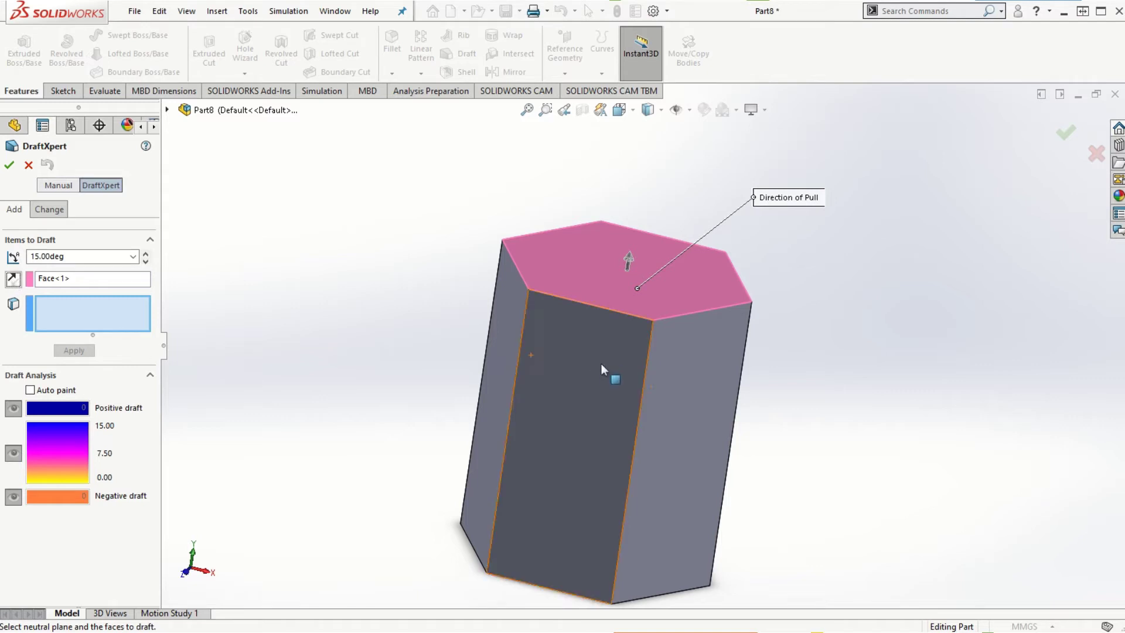
pyautogui.click(690, 387)
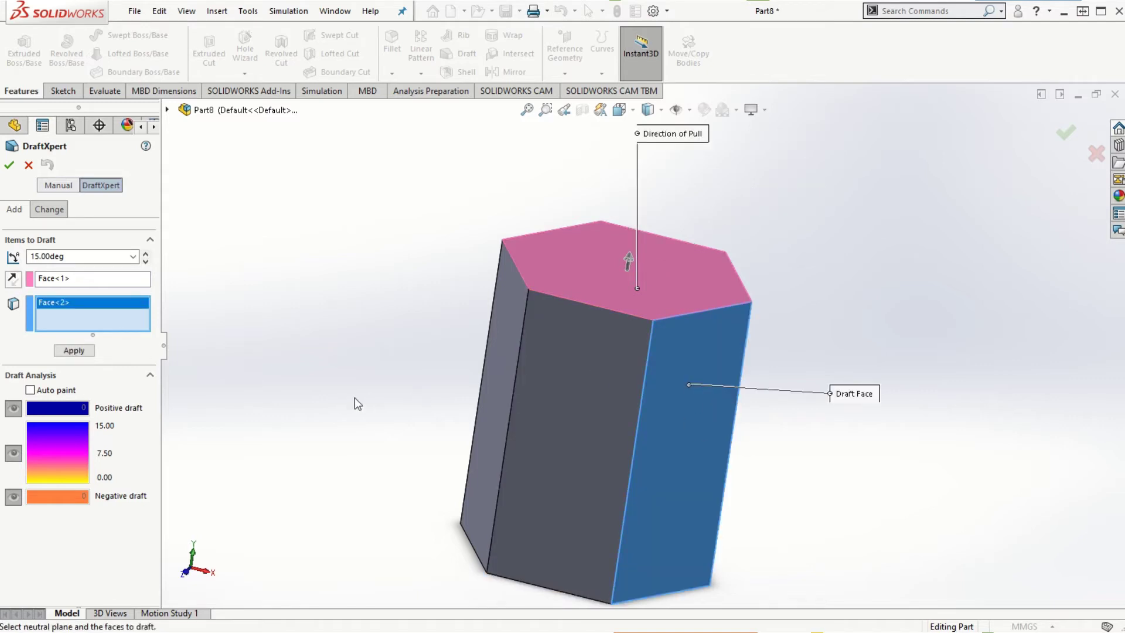
pyautogui.click(8, 167)
# Edit the side-face draft to reverse its direction of pull so that the face tapers inward toward the base.
pyautogui.moveTo(848, 521)
pyautogui.mouseDown(button='middle')
pyautogui.moveTo(798, 482)
pyautogui.moveTo(845, 478)
pyautogui.moveTo(851, 517)
pyautogui.mouseUp(button='middle')
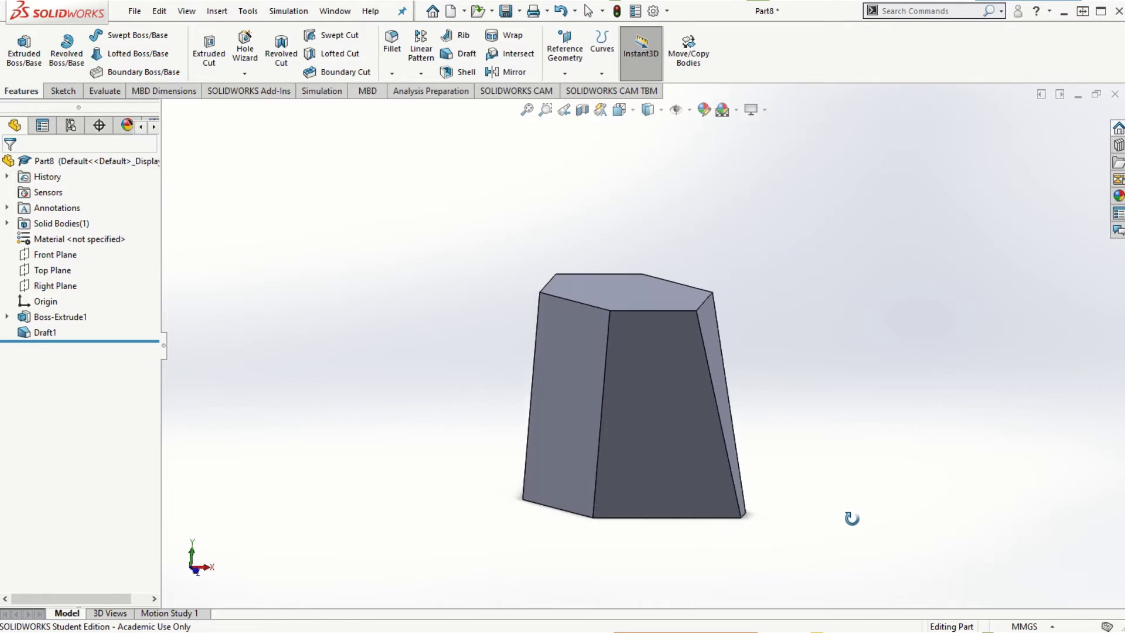
pyautogui.click(713, 354)
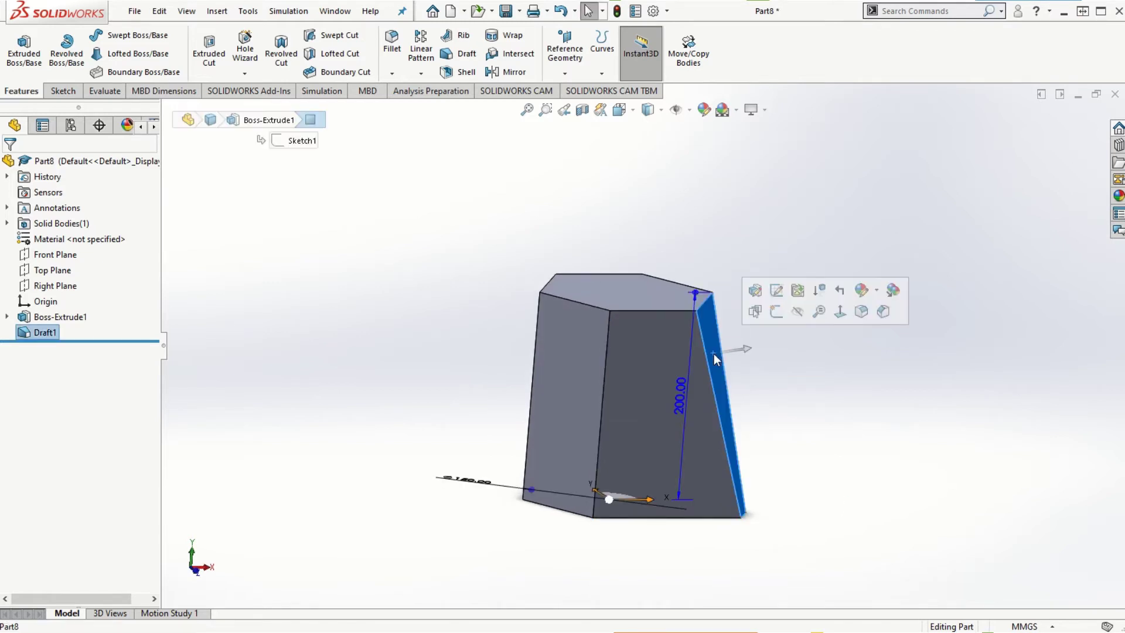
pyautogui.moveTo(852, 422); pyautogui.dragTo(861, 382, button='middle')
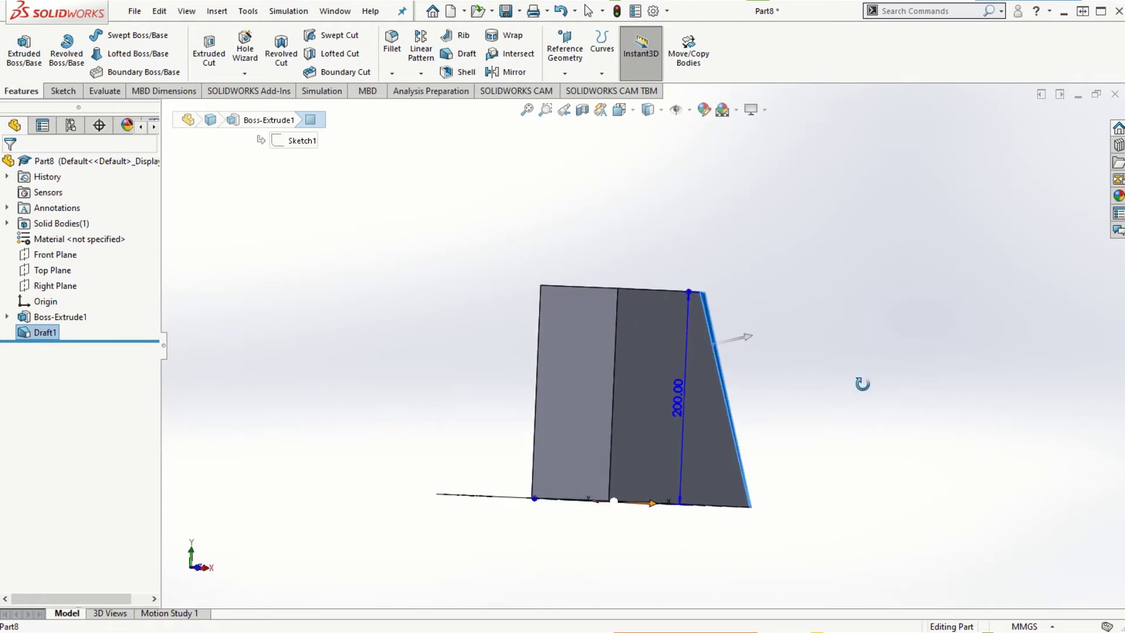
pyautogui.scroll(-2, 801, 402)
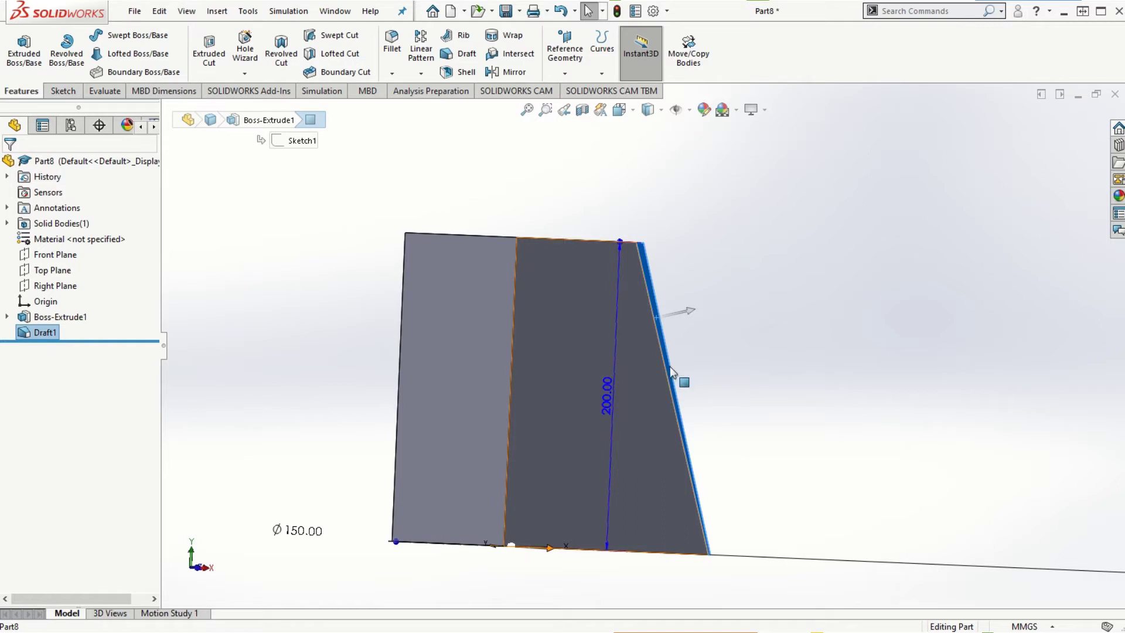
pyautogui.moveTo(777, 346); pyautogui.dragTo(771, 396, button='middle')
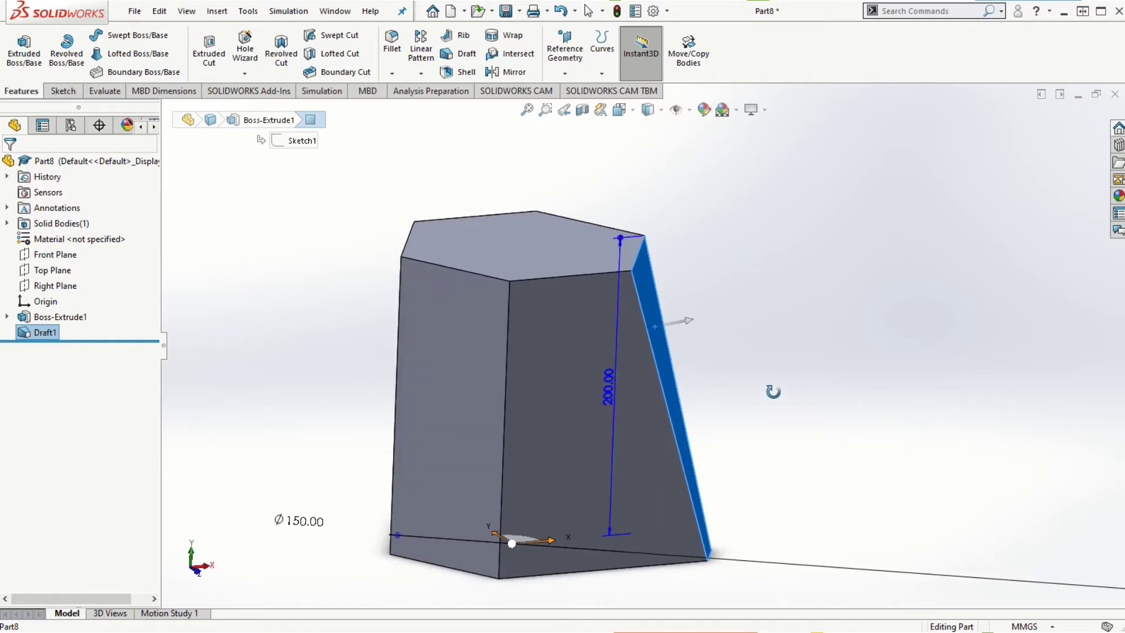
pyautogui.rightClick(45, 332)
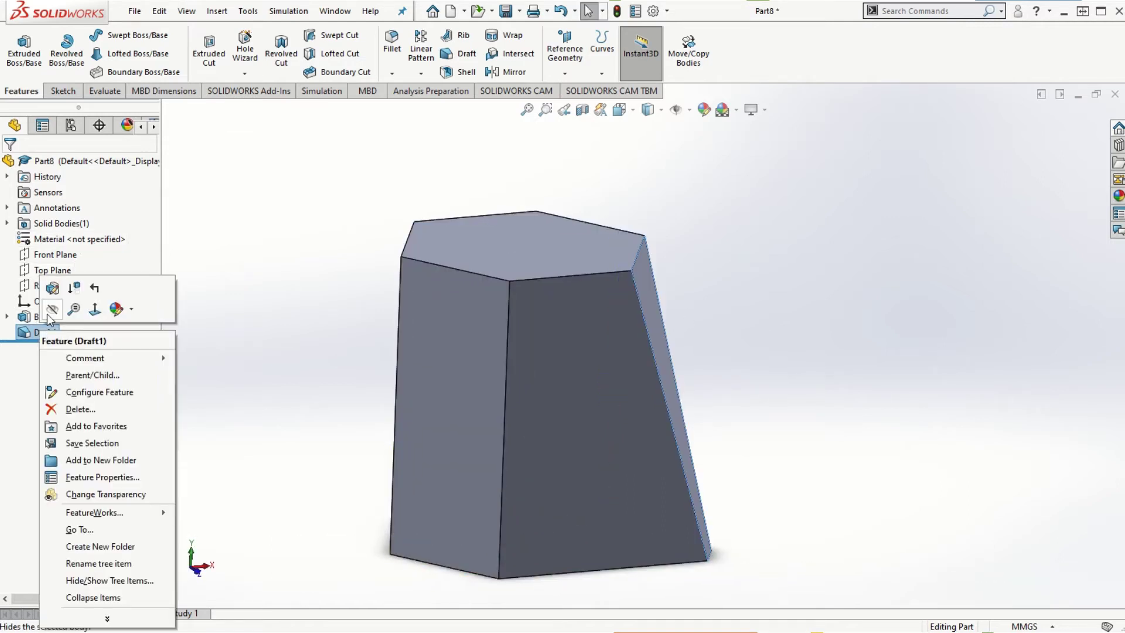
pyautogui.click(55, 292)
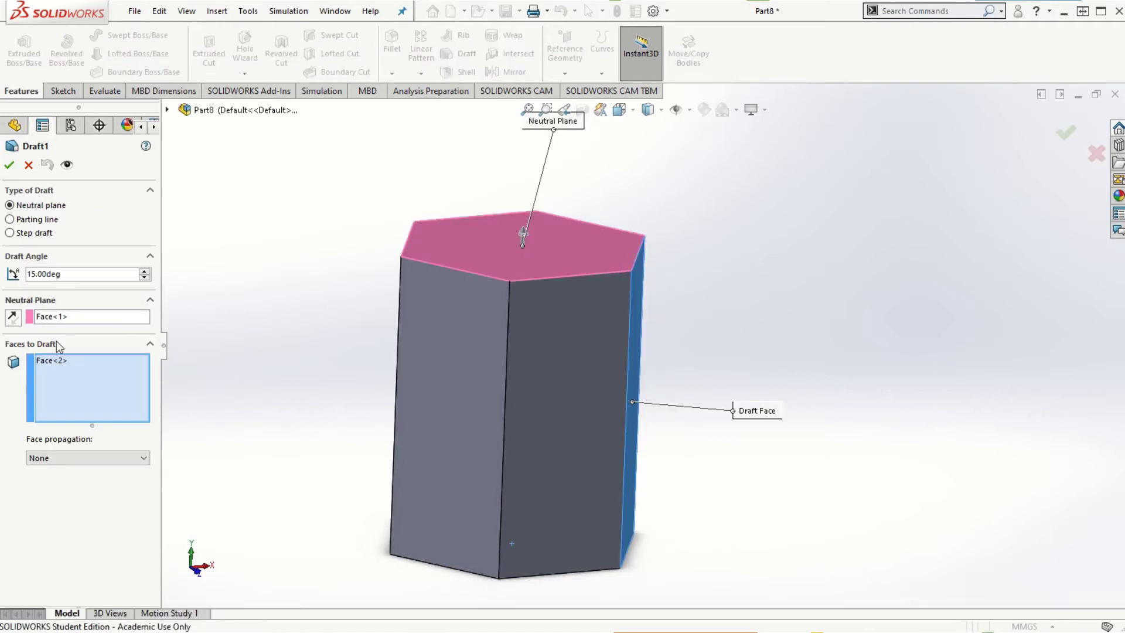
pyautogui.click(12, 320)
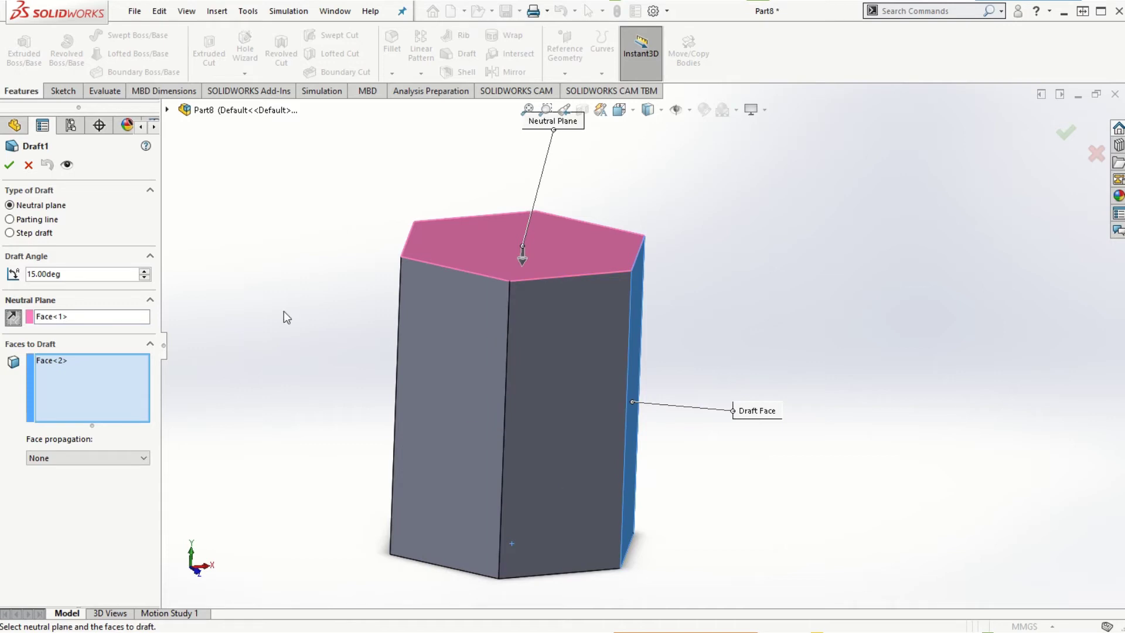
pyautogui.click(10, 166)
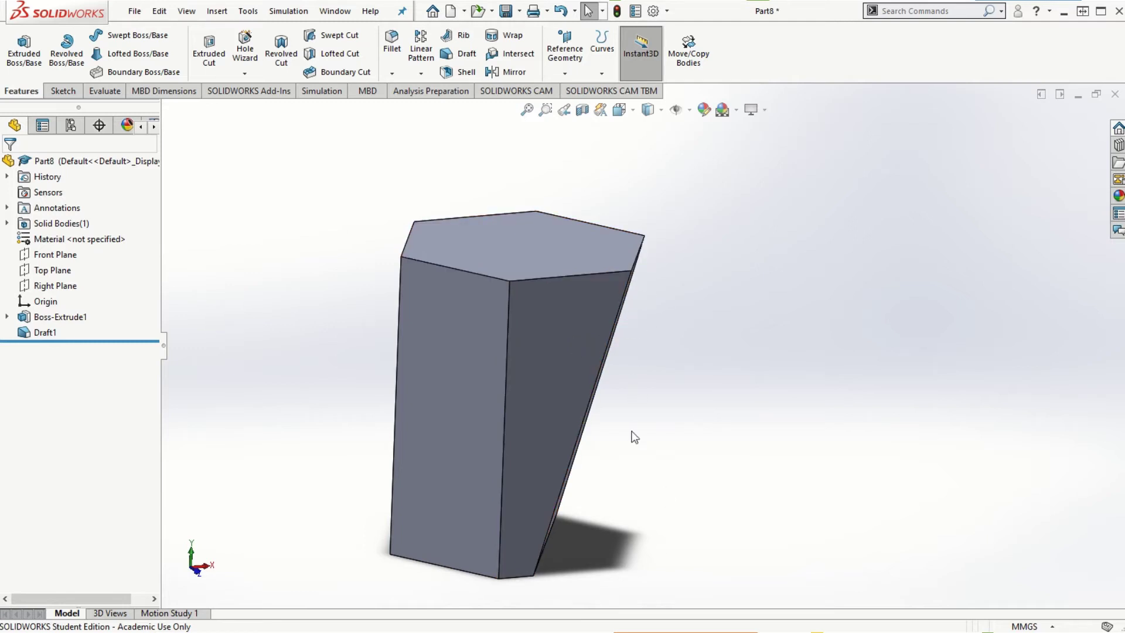
pyautogui.moveTo(672, 473)
pyautogui.mouseDown(button='middle')
pyautogui.moveTo(642, 454)
pyautogui.moveTo(668, 480)
pyautogui.moveTo(651, 481)
pyautogui.mouseUp(button='middle')
pyautogui.moveTo(690, 436); pyautogui.dragTo(693, 394, button='middle')
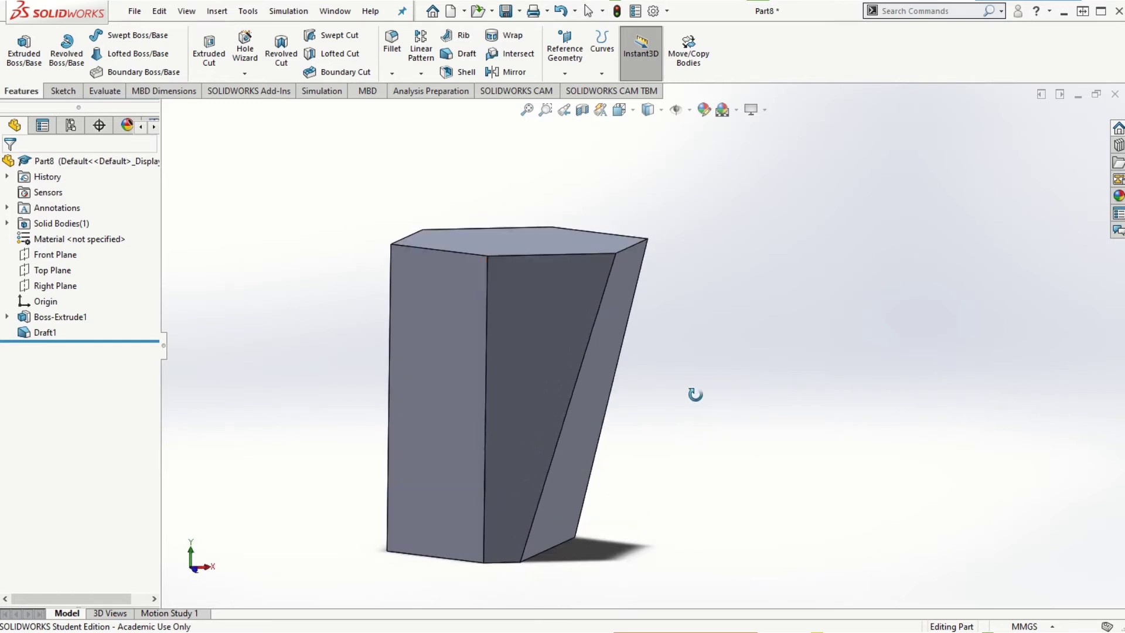
# Examine the drafted side face, its neighbouring side faces and the top face of the prism from several sides.
pyautogui.click(554, 381)
pyautogui.moveTo(751, 444)
pyautogui.mouseDown(button='middle')
pyautogui.moveTo(676, 437)
pyautogui.moveTo(613, 467)
pyautogui.moveTo(596, 410)
pyautogui.mouseUp(button='middle')
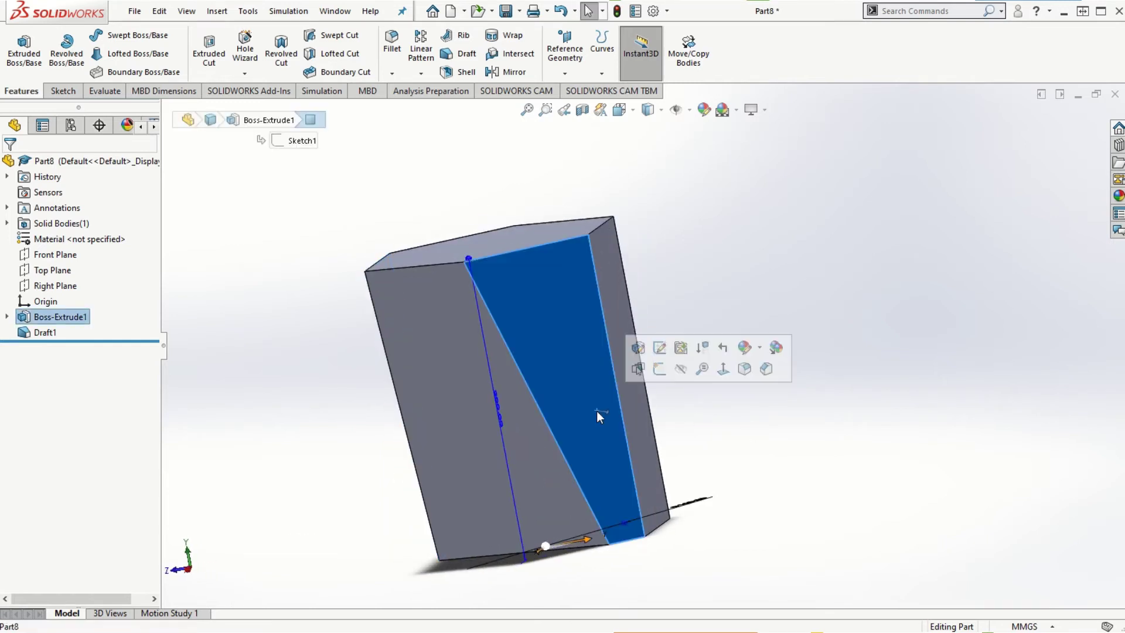
pyautogui.moveTo(755, 482); pyautogui.dragTo(922, 389, button='middle')
pyautogui.click(592, 451)
pyautogui.moveTo(708, 495); pyautogui.dragTo(821, 522, button='middle')
pyautogui.click(589, 271)
pyautogui.moveTo(614, 282); pyautogui.dragTo(809, 270, button='middle')
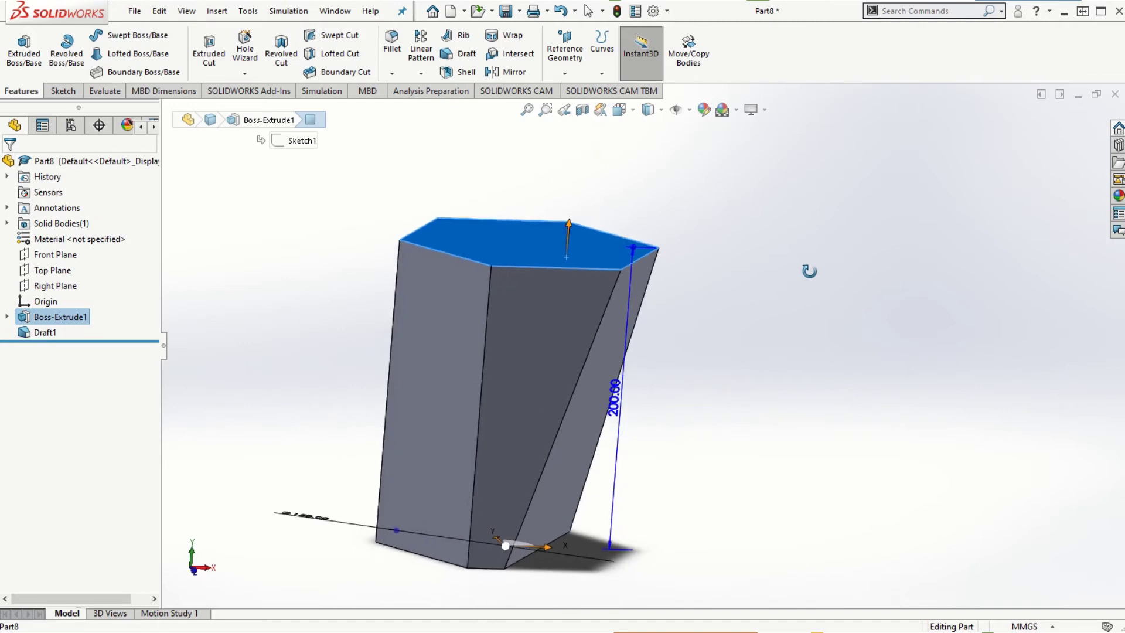
# Edit the draft to include the opposite side face and flip the direction of pull so both faces flare outward toward the base.
pyautogui.rightClick(52, 333)
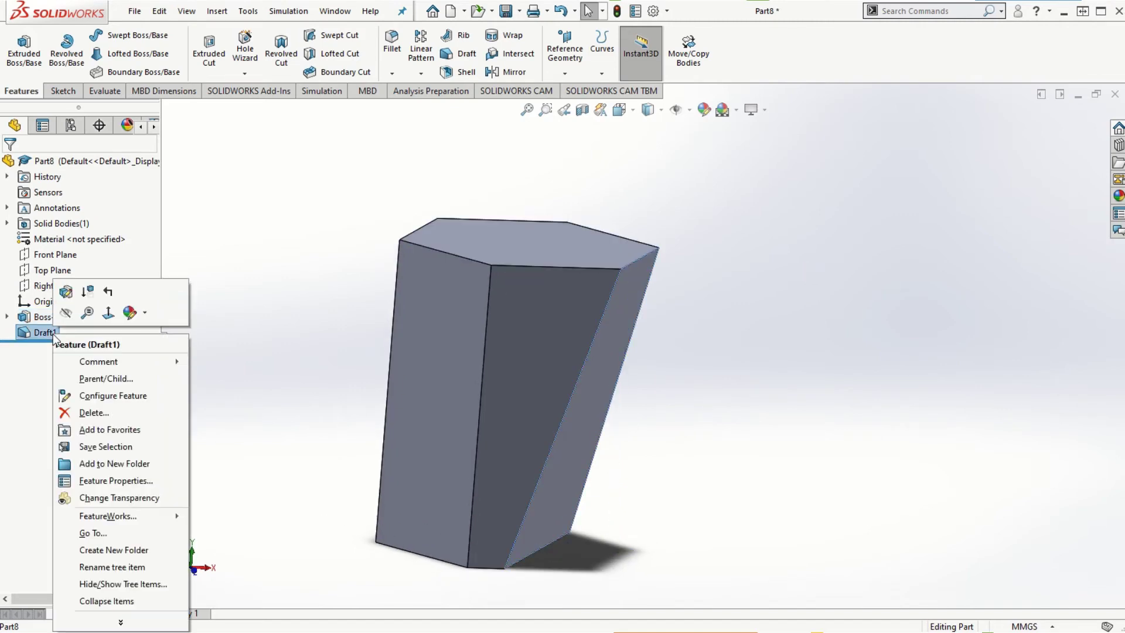
pyautogui.click(66, 291)
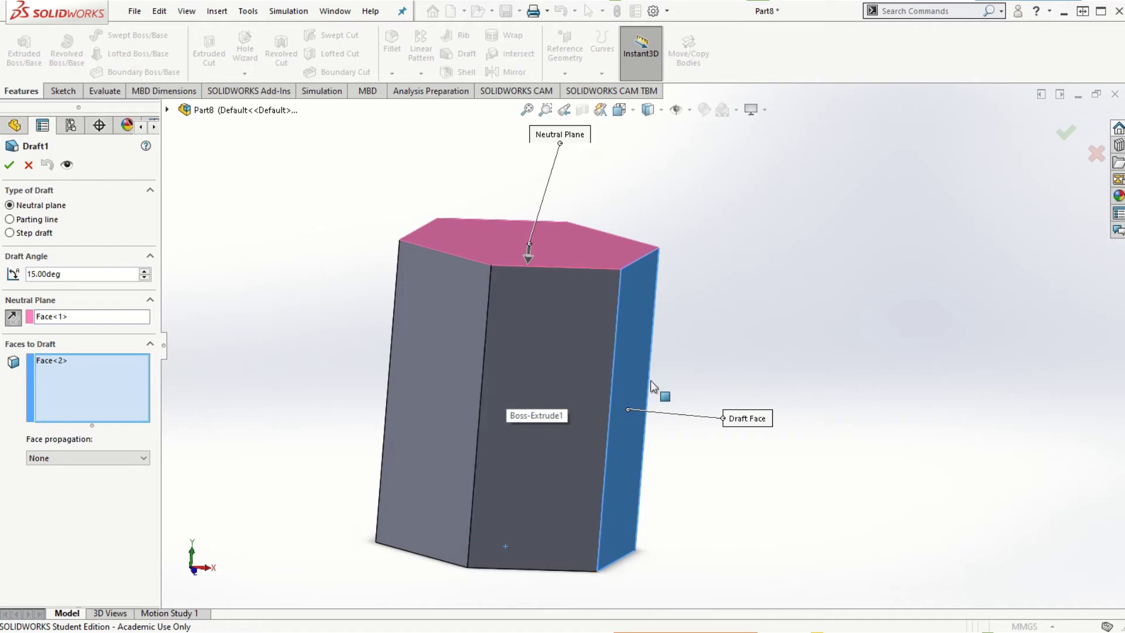
pyautogui.moveTo(346, 393); pyautogui.dragTo(379, 454, button='middle')
pyautogui.click(406, 358)
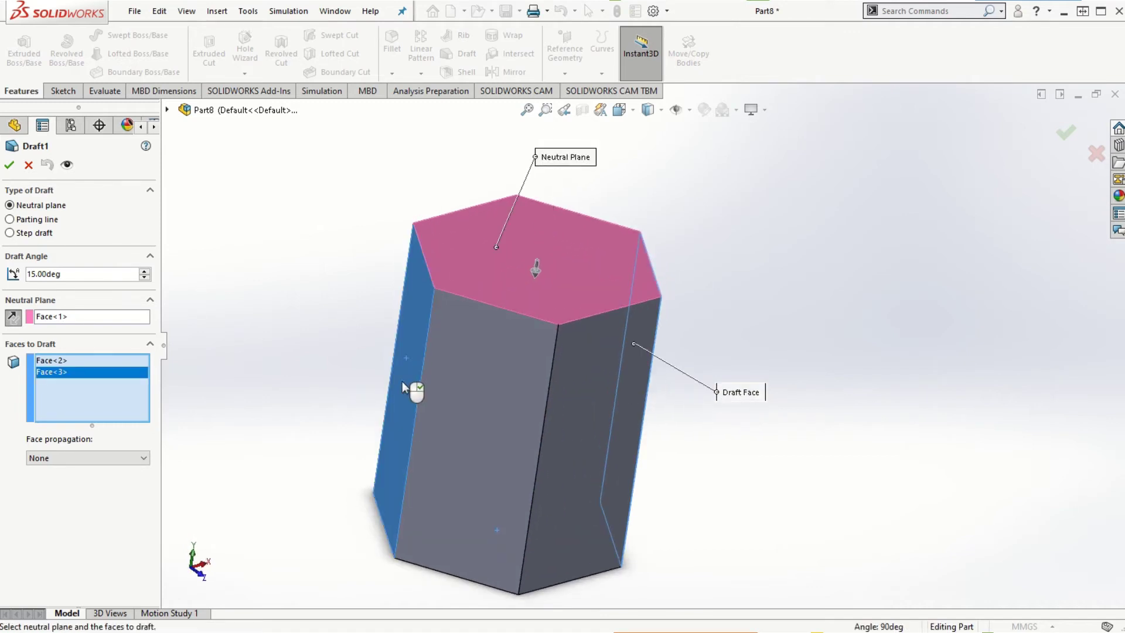
pyautogui.moveTo(860, 447); pyautogui.dragTo(849, 376, button='middle')
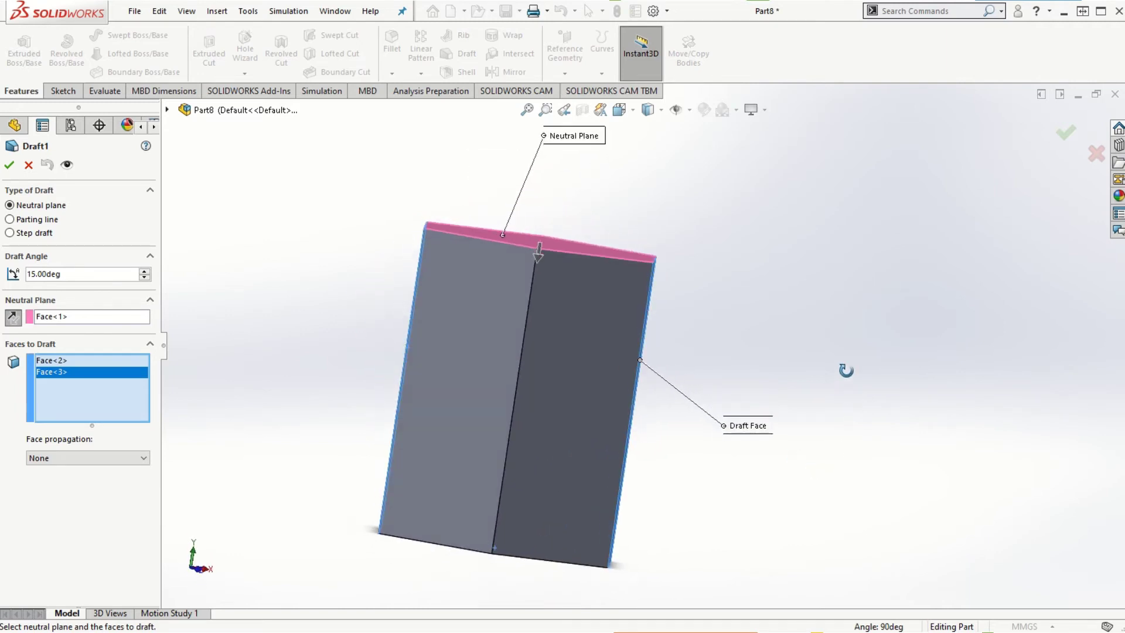
pyautogui.moveTo(760, 371); pyautogui.dragTo(798, 331, button='middle')
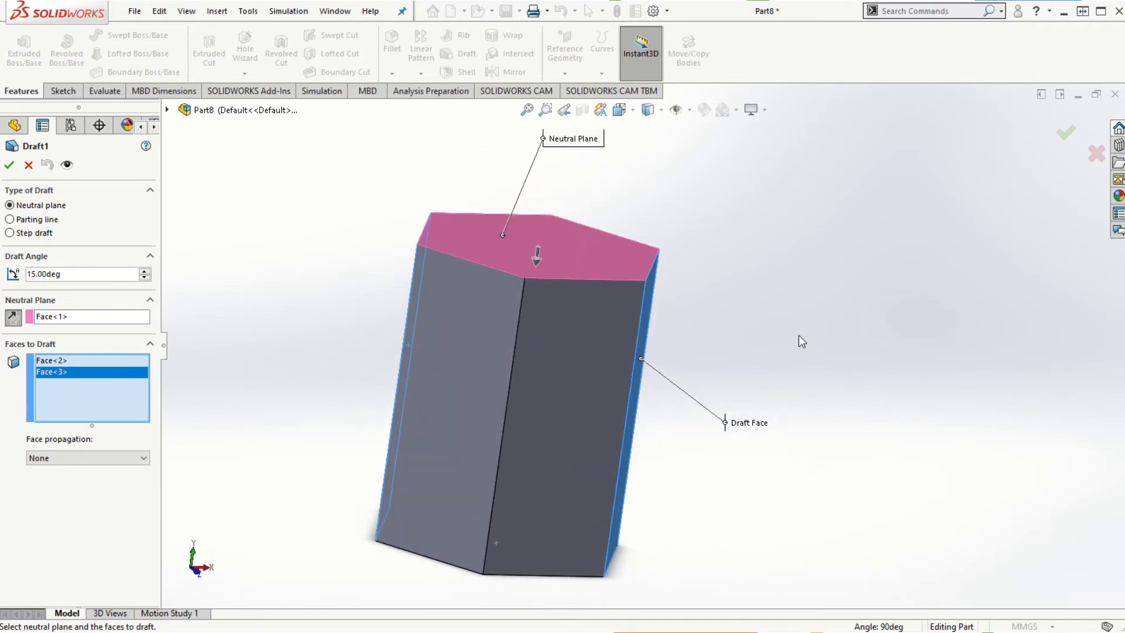
pyautogui.click(13, 317)
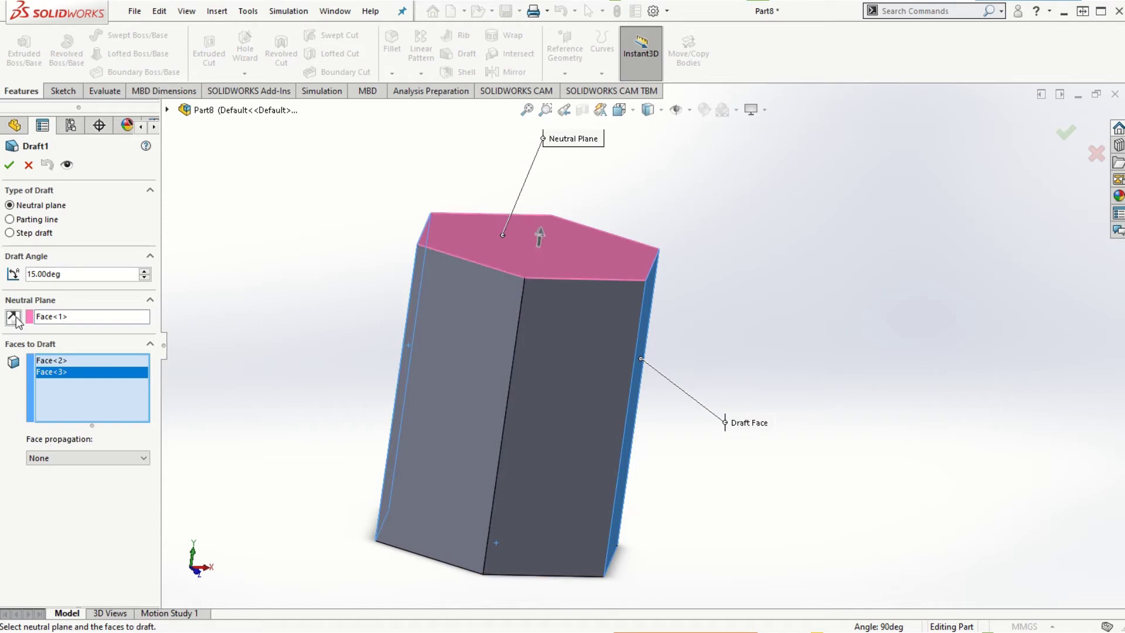
pyautogui.click(13, 166)
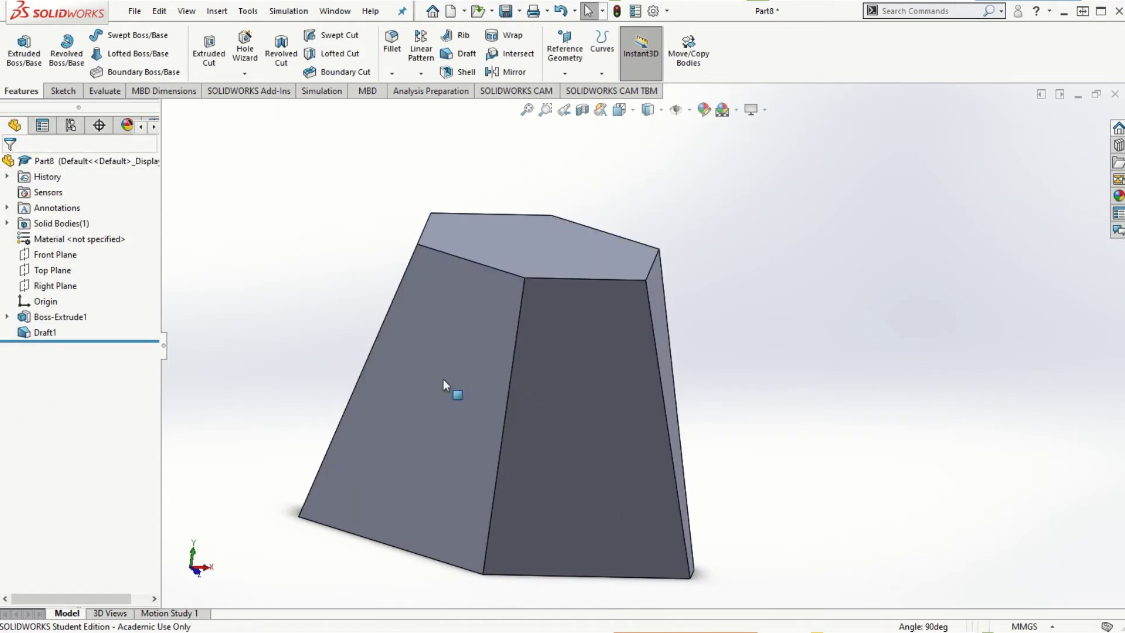
# Examine the two drafted side faces, the undrafted side faces and the neutral top face from all around the solid.
pyautogui.moveTo(764, 420); pyautogui.dragTo(785, 389, button='middle')
pyautogui.click(423, 335)
pyautogui.moveTo(421, 322); pyautogui.dragTo(680, 377, button='middle')
pyautogui.click(647, 374)
pyautogui.moveTo(768, 492); pyautogui.dragTo(779, 517, button='middle')
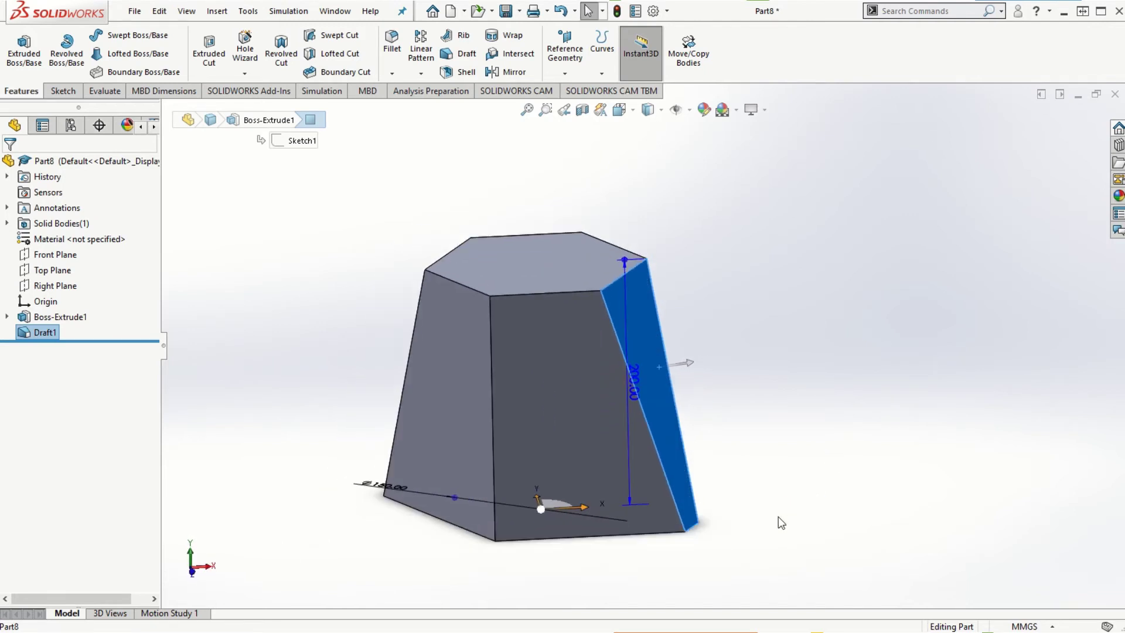
pyautogui.moveTo(783, 459); pyautogui.dragTo(452, 371, button='middle')
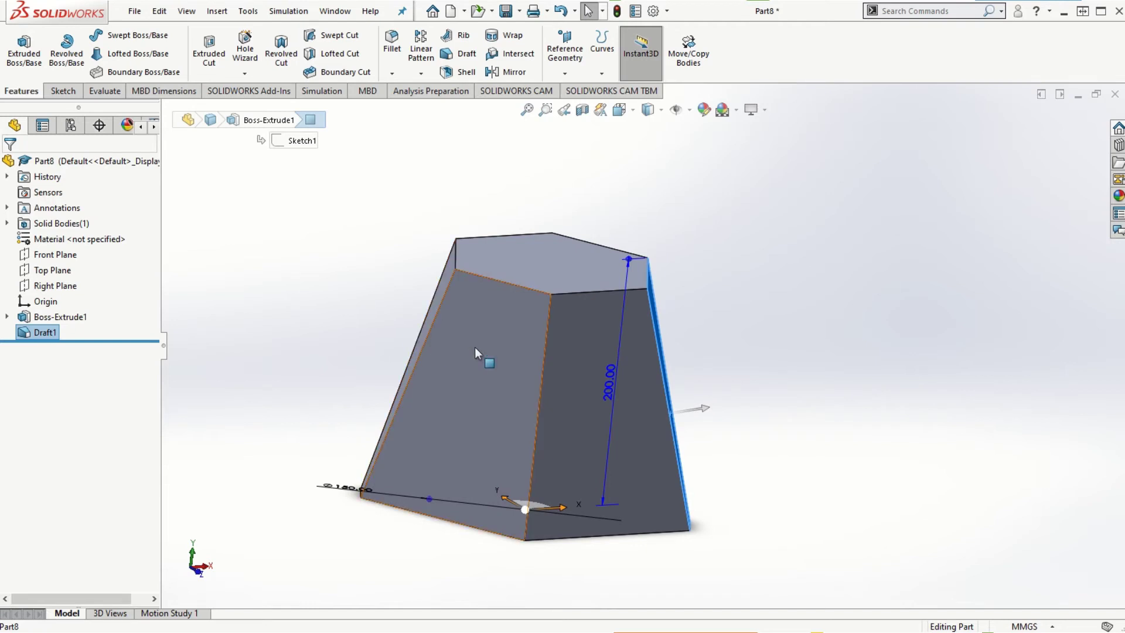
pyautogui.click(504, 356)
pyautogui.click(597, 366)
pyautogui.moveTo(597, 365); pyautogui.dragTo(915, 423, button='middle')
pyautogui.click(627, 381)
pyautogui.moveTo(627, 381); pyautogui.dragTo(800, 404, button='middle')
pyautogui.moveTo(793, 296); pyautogui.dragTo(785, 444, button='middle')
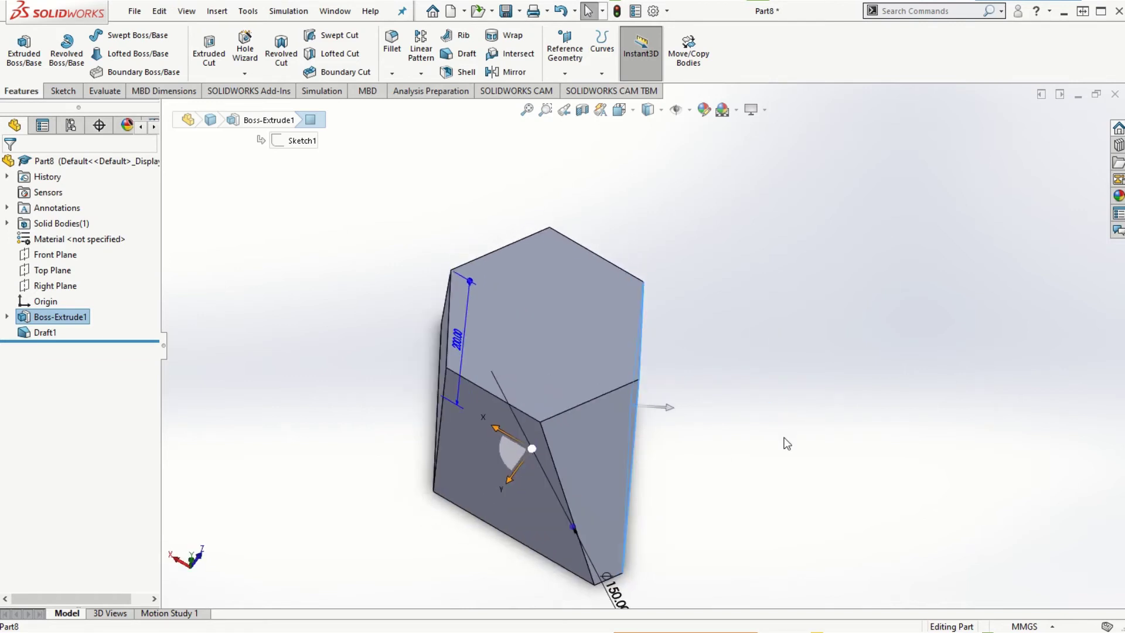
pyautogui.click(599, 337)
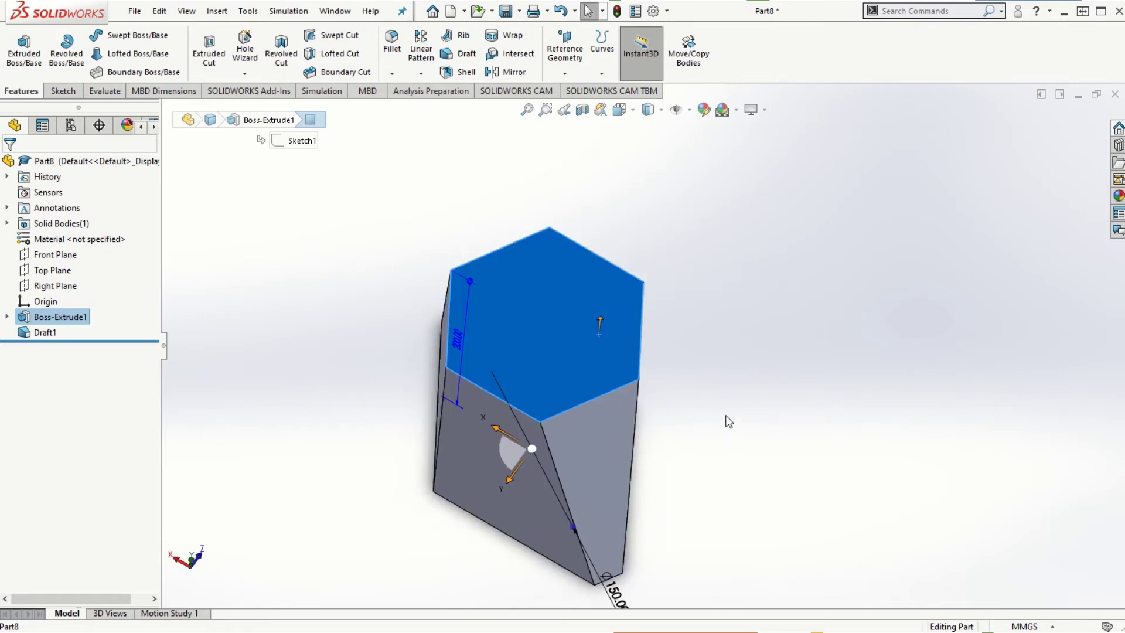
pyautogui.moveTo(741, 440); pyautogui.dragTo(528, 351, button='middle')
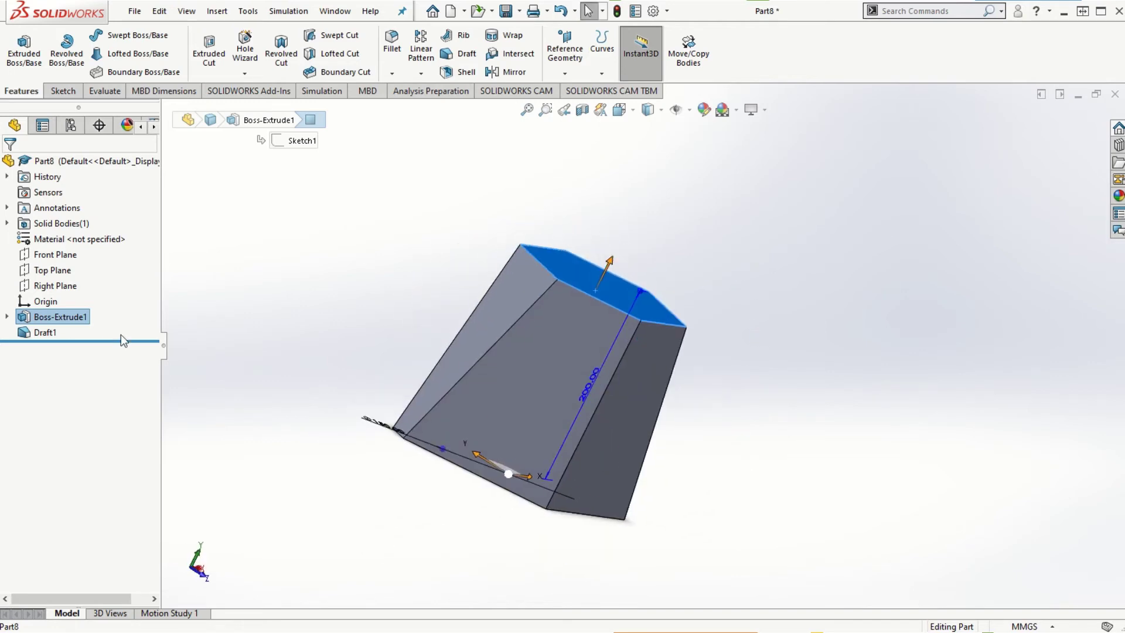
# Edit the draft and clear both its neutral plane and its faces to draft.
pyautogui.rightClick(46, 332)
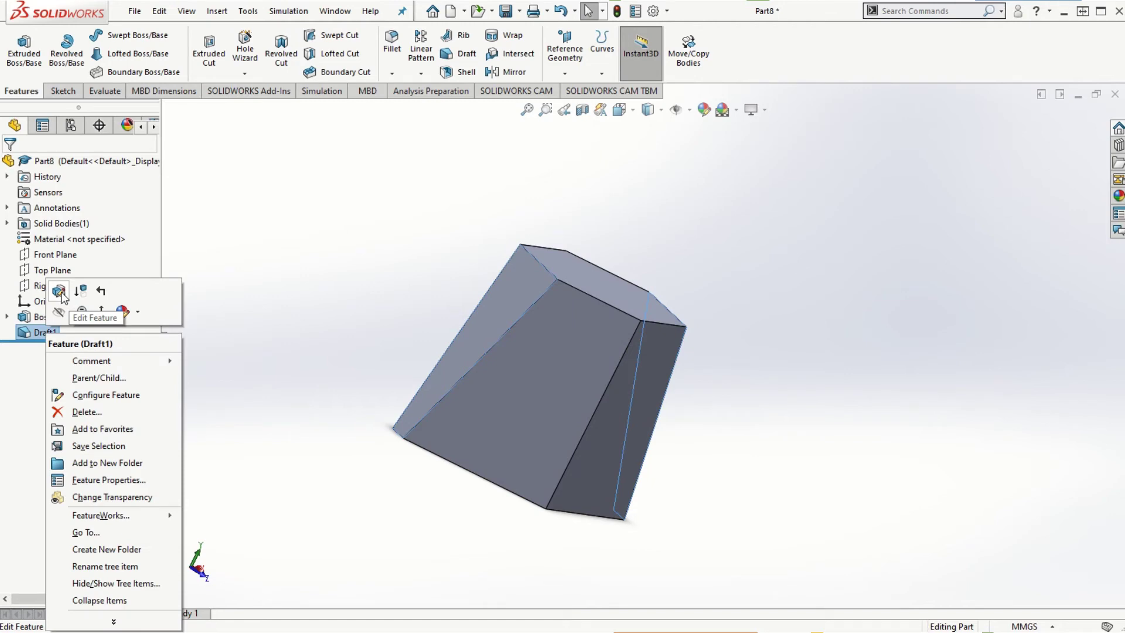
pyautogui.click(58, 291)
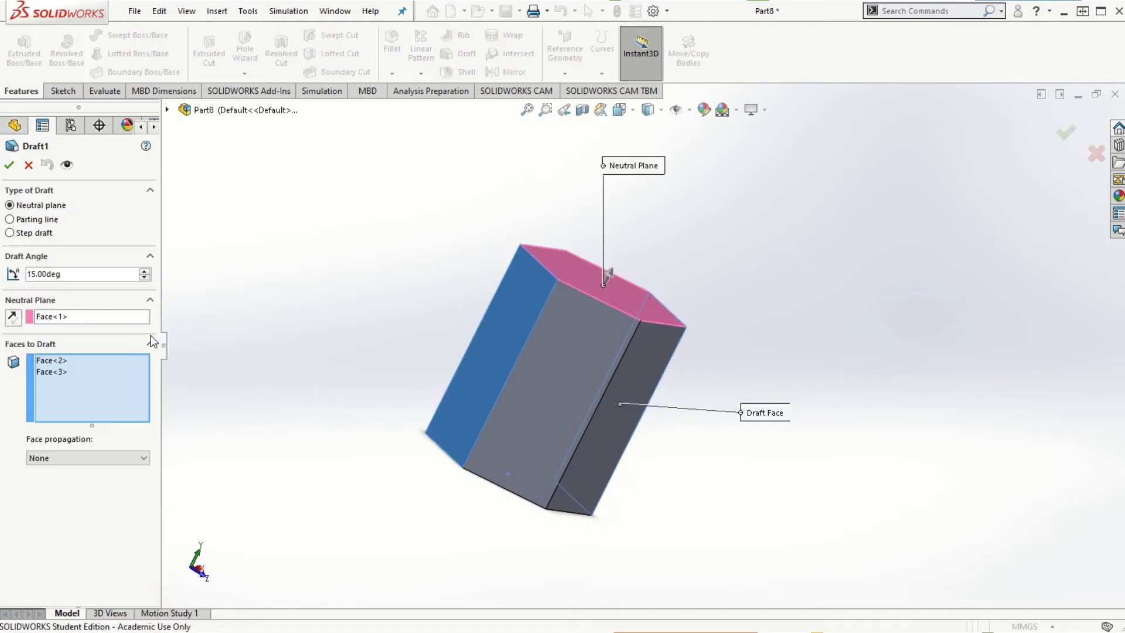
pyautogui.moveTo(782, 444); pyautogui.dragTo(720, 388, button='middle')
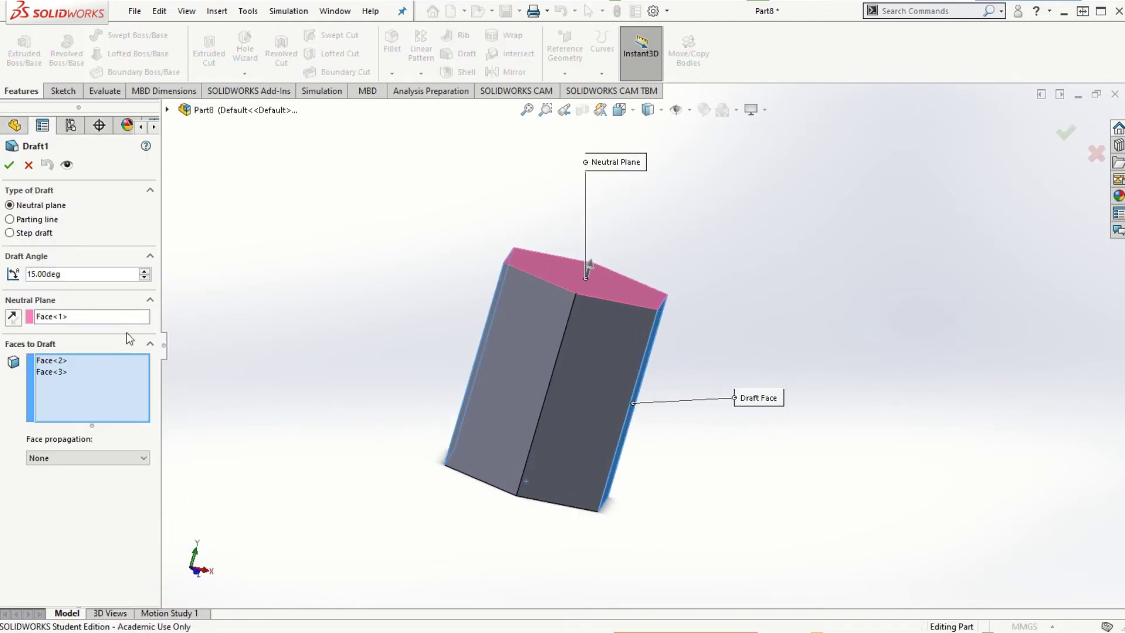
pyautogui.rightClick(82, 317)
pyautogui.click(112, 338)
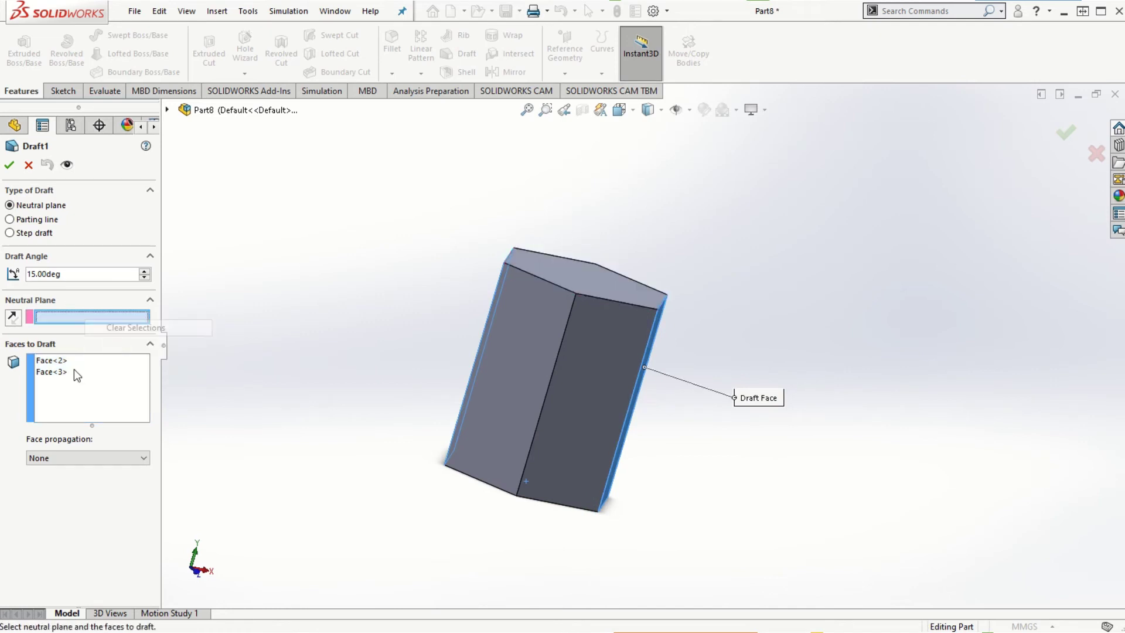
pyautogui.rightClick(74, 371)
pyautogui.click(103, 381)
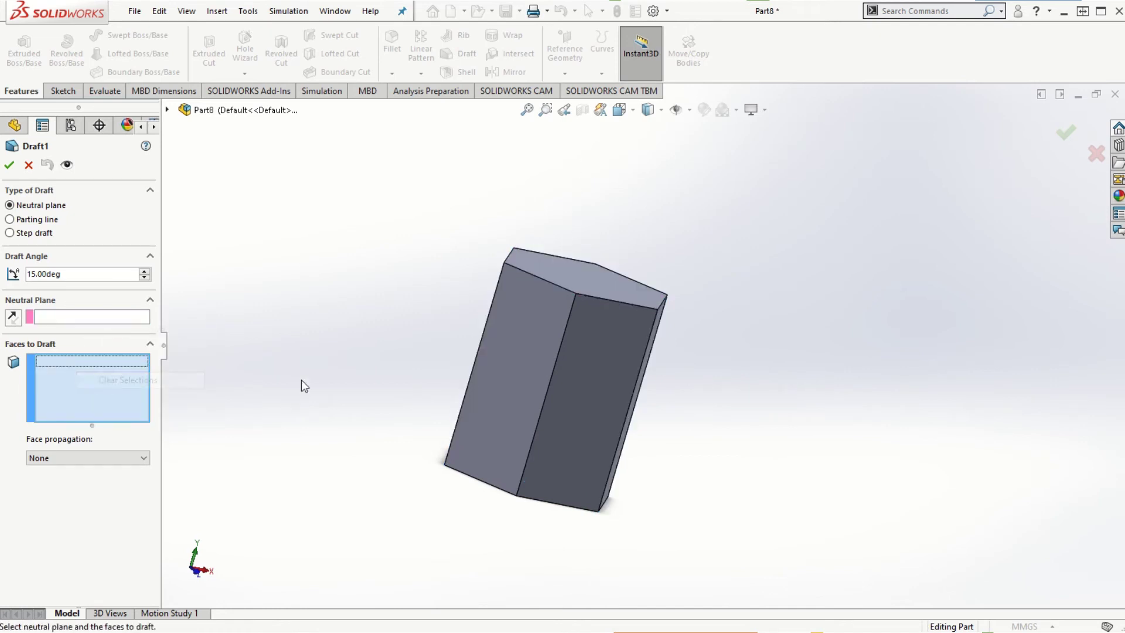
pyautogui.click(591, 372)
pyautogui.moveTo(728, 505); pyautogui.dragTo(771, 459, button='middle')
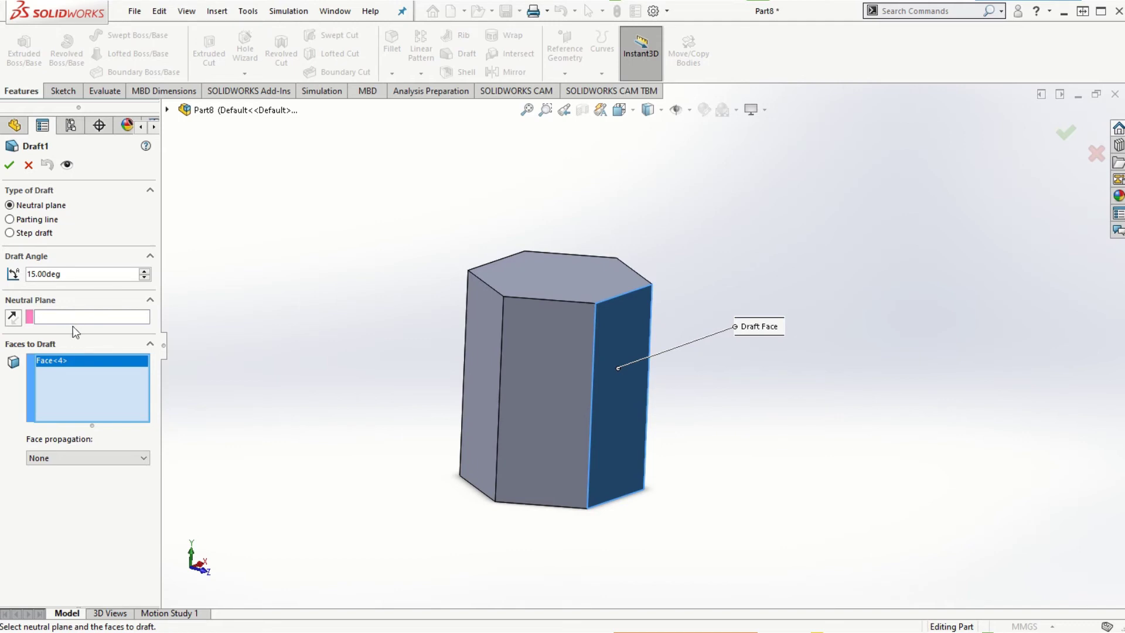
pyautogui.rightClick(81, 361)
pyautogui.click(121, 369)
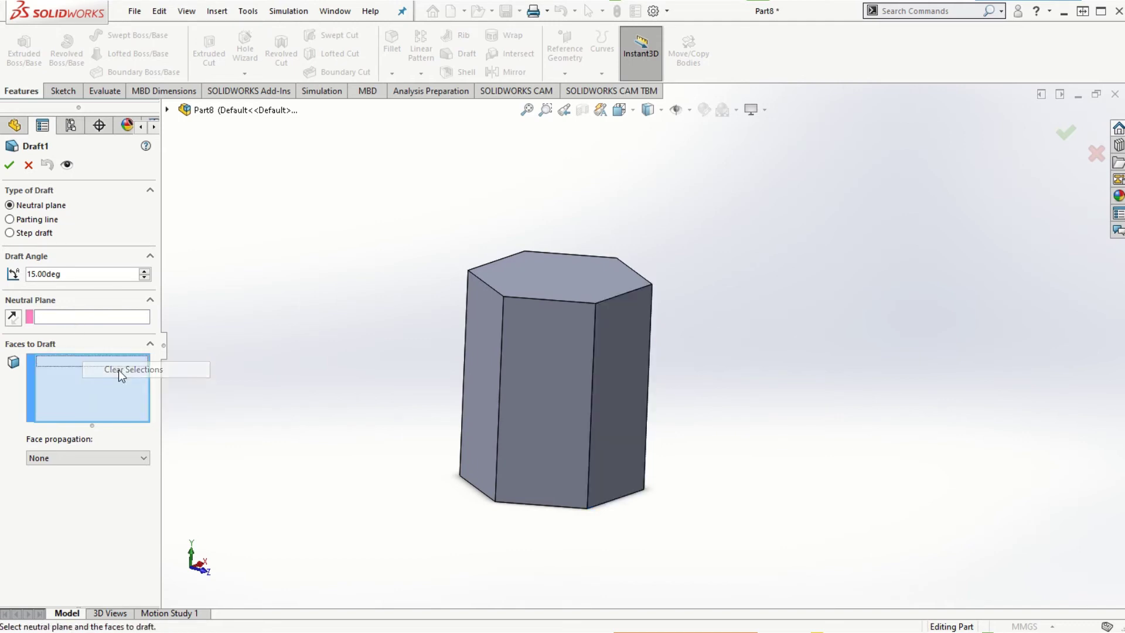
# Redefine the 15-degree draft with a side face as the neutral plane and the top face as the face to draft.
pyautogui.click(83, 317)
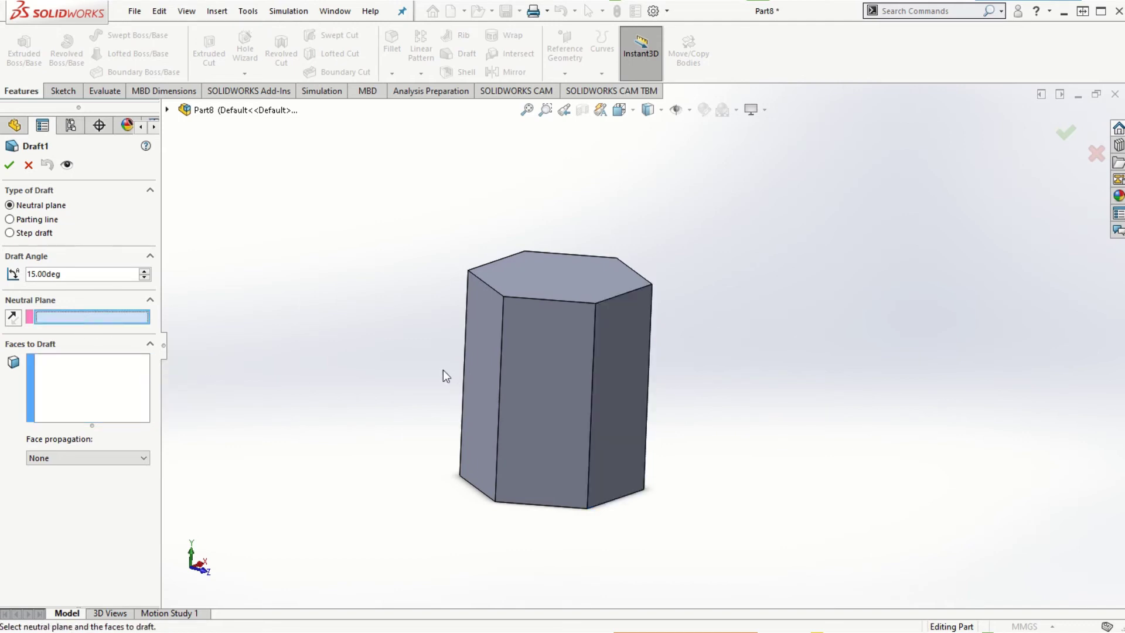
pyautogui.click(621, 355)
pyautogui.moveTo(409, 550); pyautogui.dragTo(484, 562, button='middle')
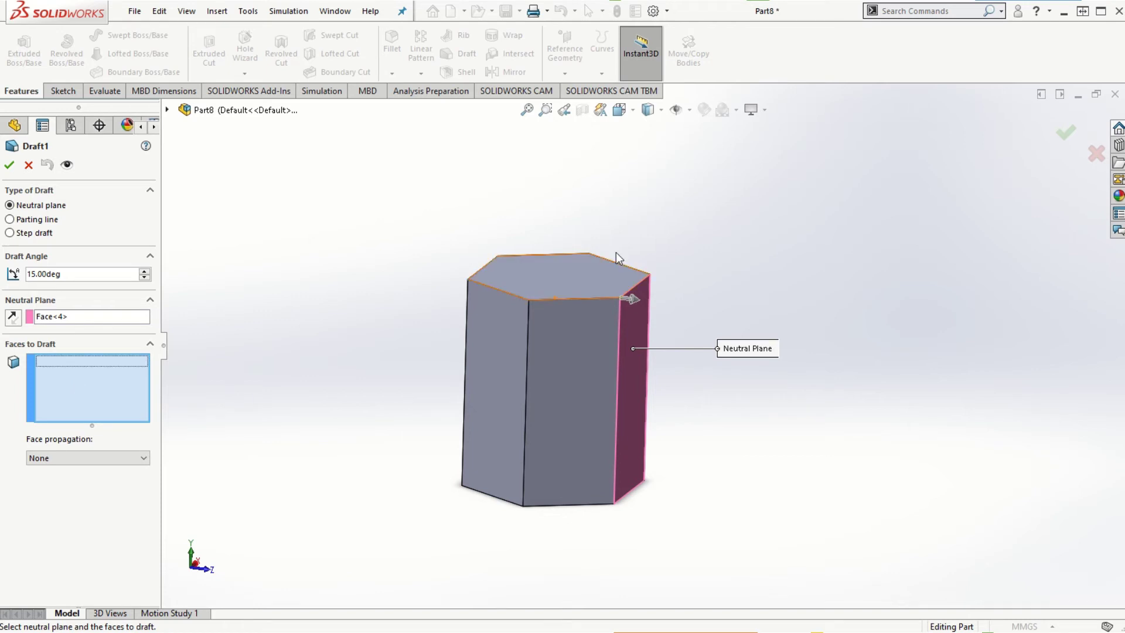
pyautogui.click(577, 276)
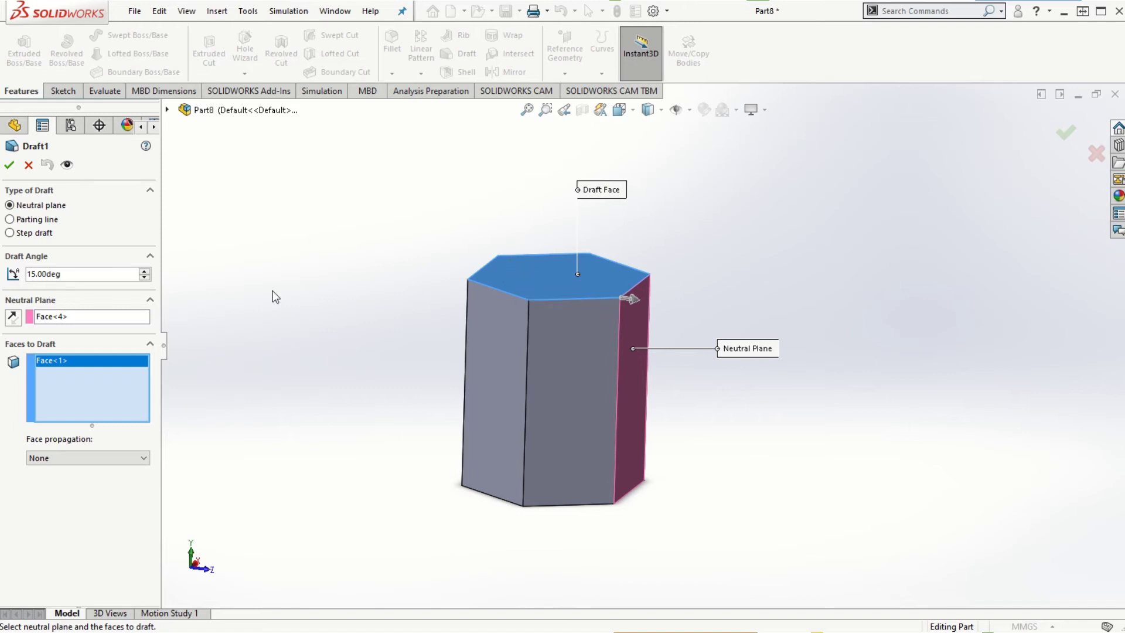
pyautogui.click(9, 165)
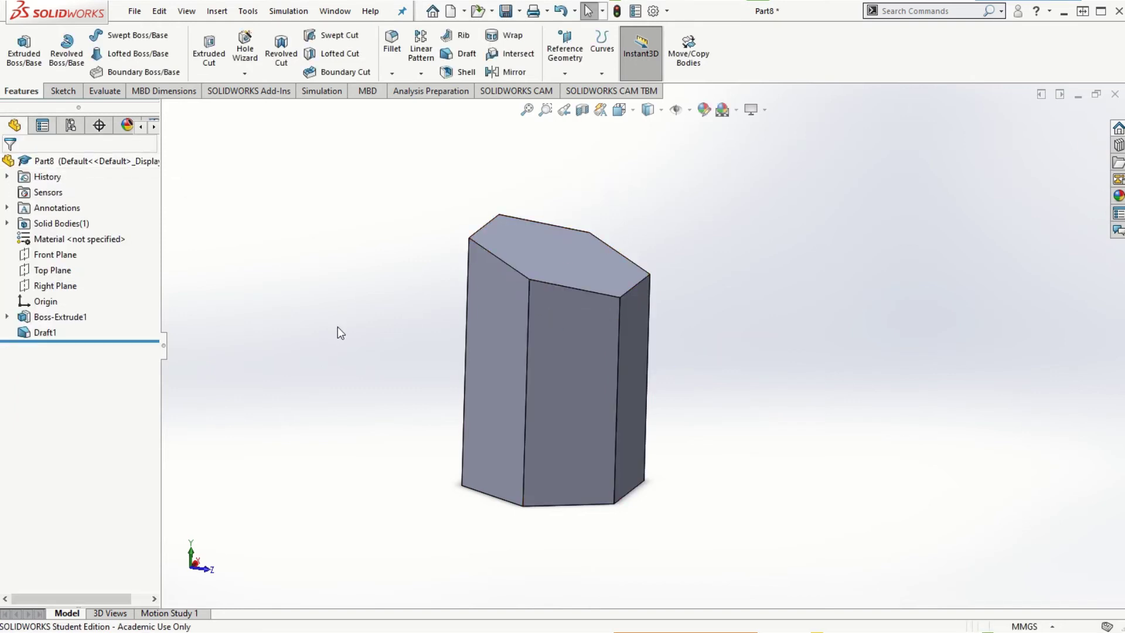
# Edit the top-face draft to reverse its direction of pull so the top slopes down away from the neutral side face.
pyautogui.click(44, 332)
pyautogui.rightClick(44, 332)
pyautogui.click(56, 288)
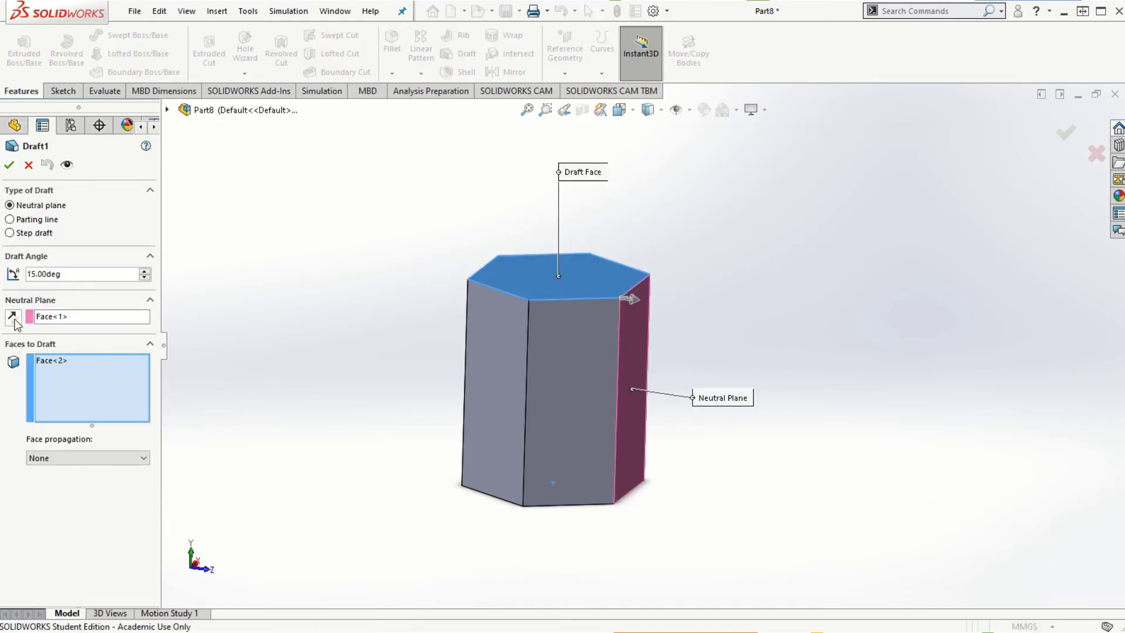
pyautogui.click(13, 318)
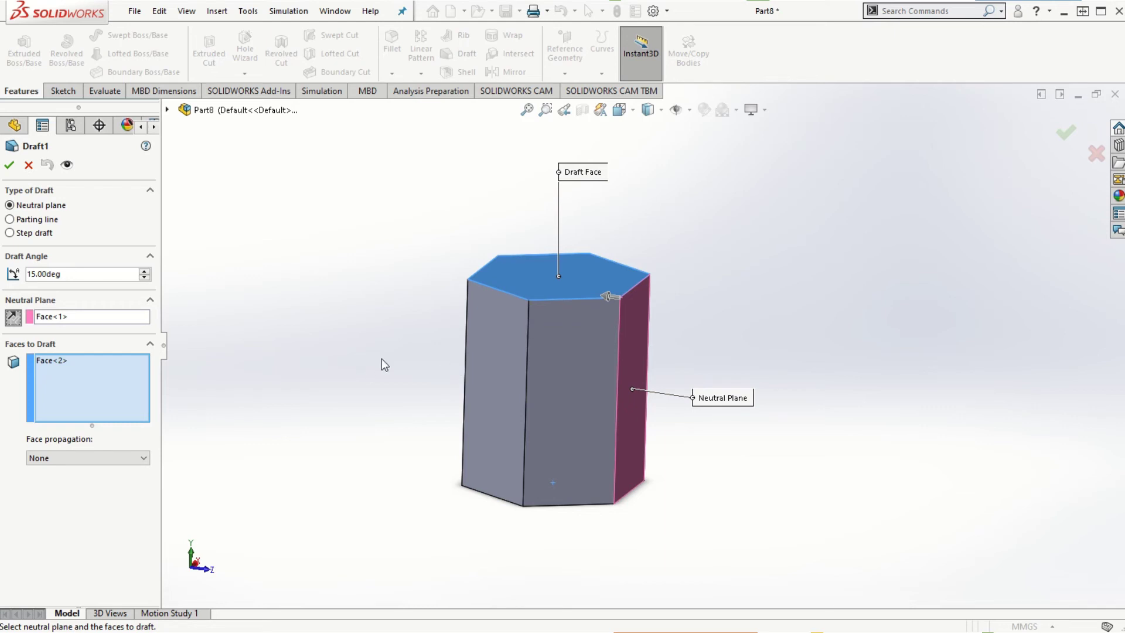
pyautogui.click(9, 165)
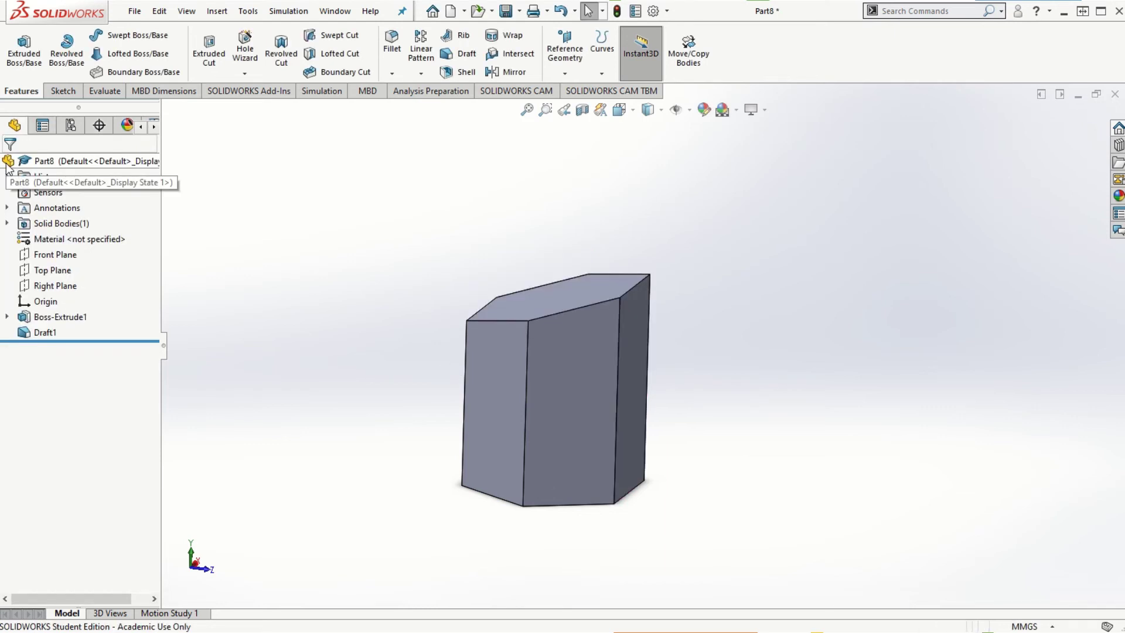
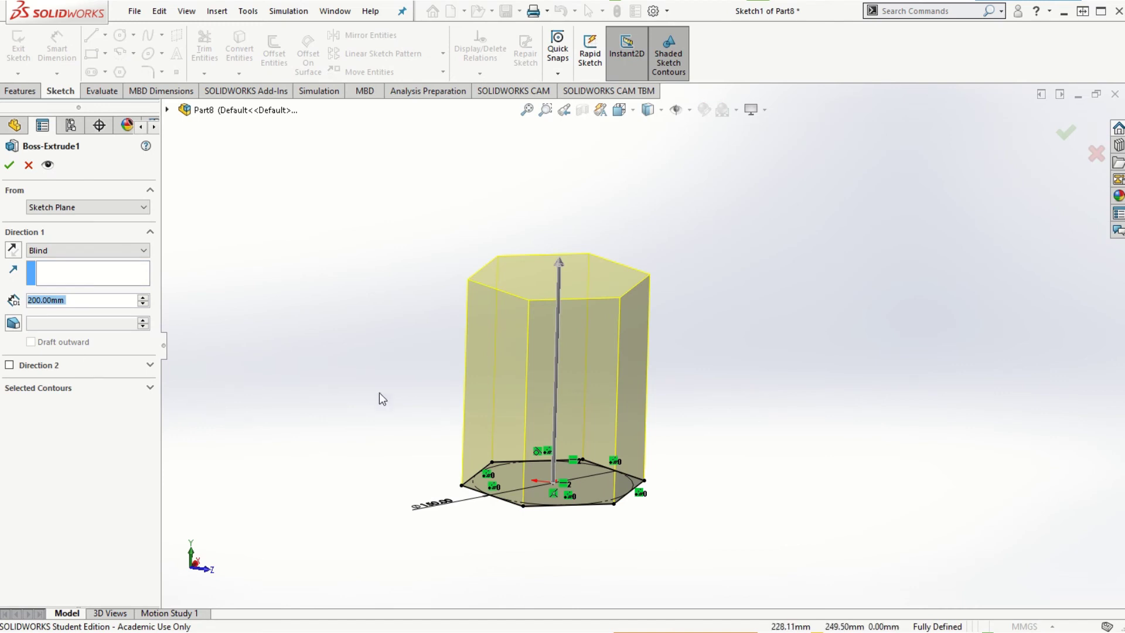
# Turn on draft within the 200 mm hexagon extrusion and set its inward draft angle to 15 degrees.
pyautogui.scroll(-3, 503, 433)
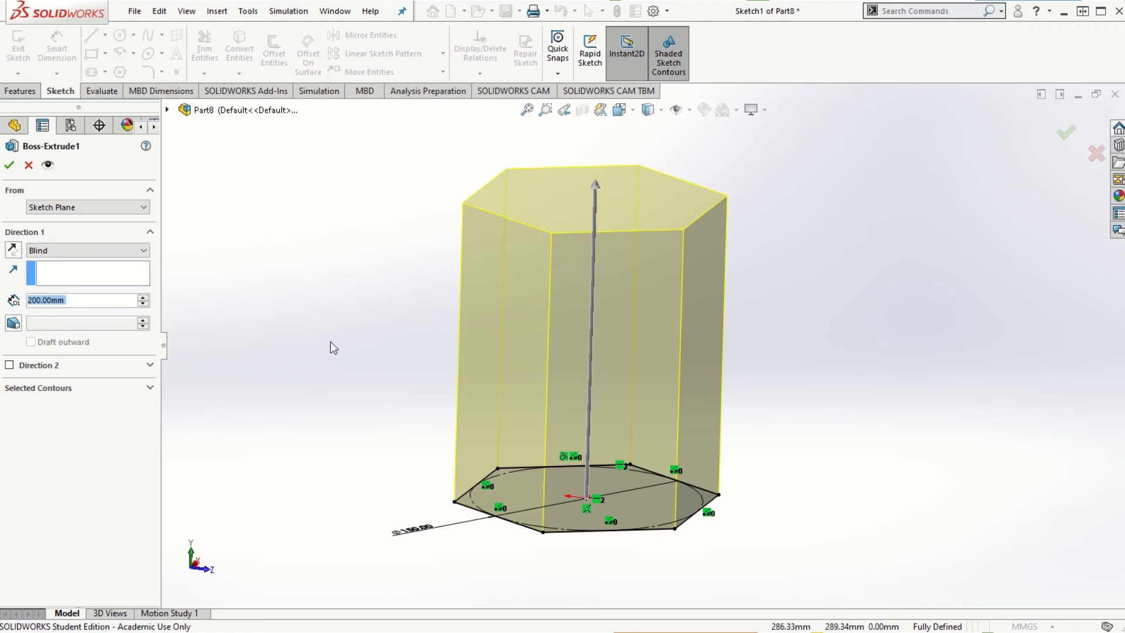
pyautogui.scroll(1, 330, 351)
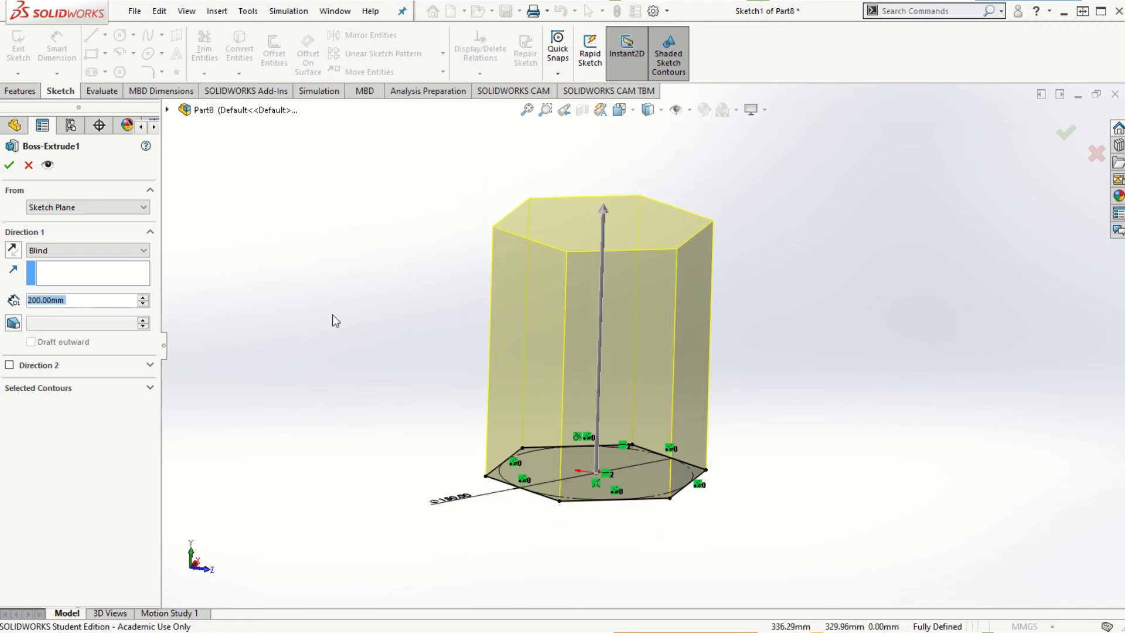
pyautogui.click(13, 323)
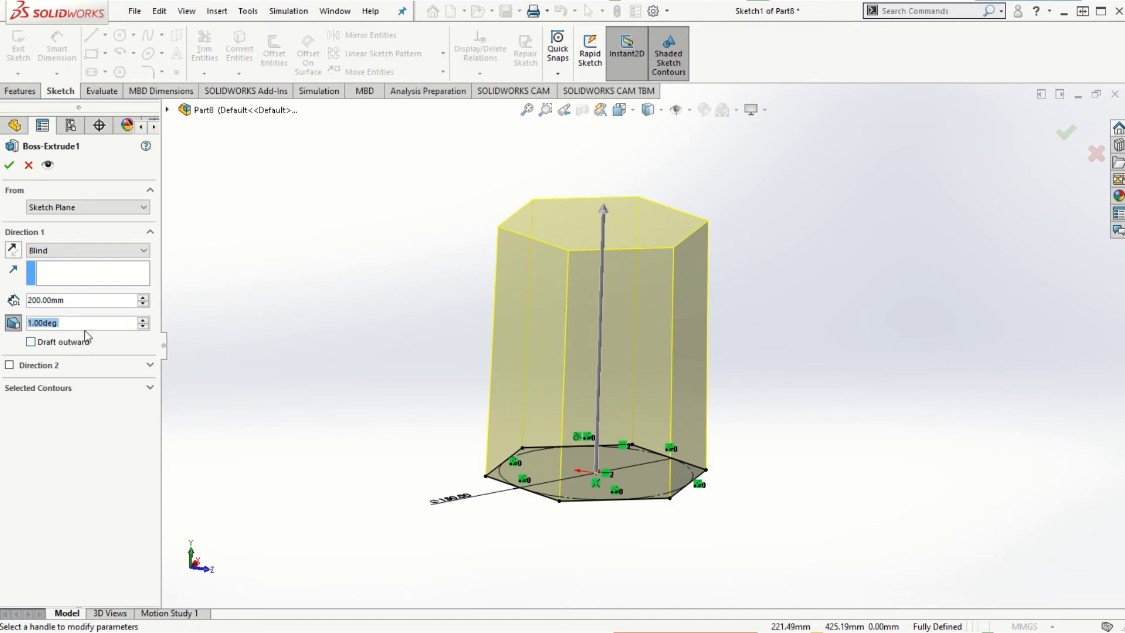
pyautogui.write('15')
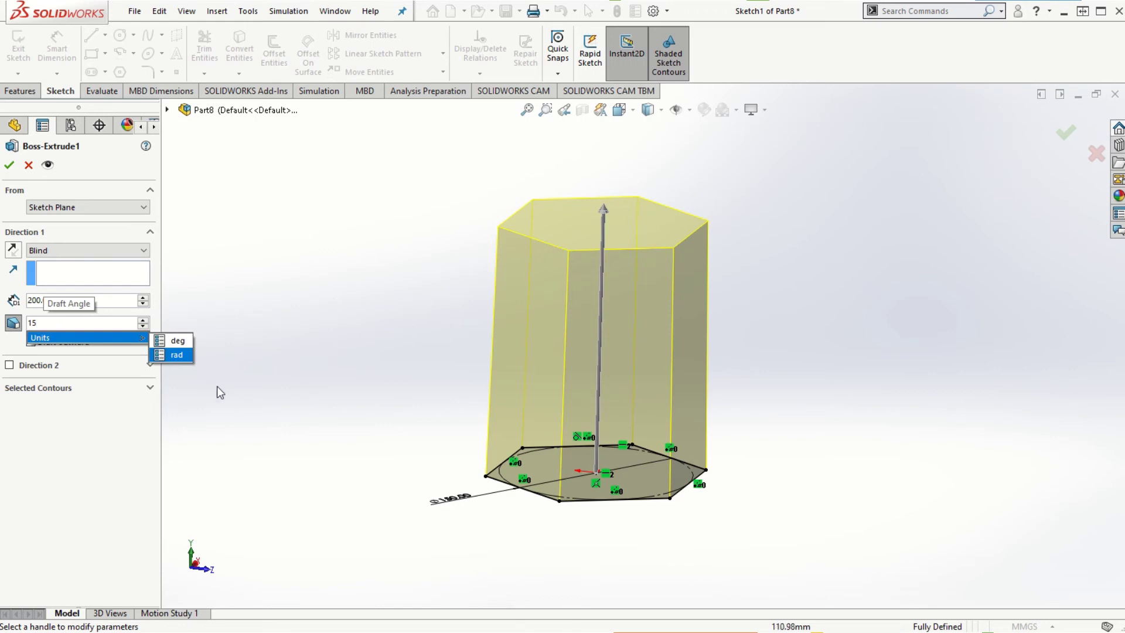
pyautogui.press('Return')
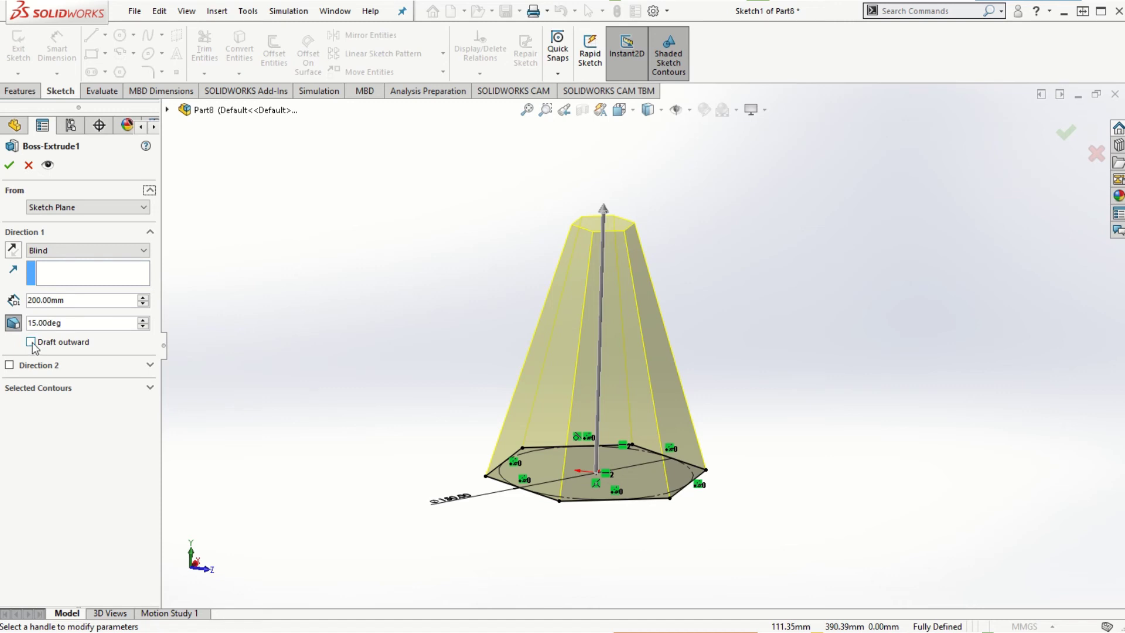
pyautogui.moveTo(808, 447)
pyautogui.mouseDown(button='middle')
pyautogui.moveTo(866, 369)
pyautogui.moveTo(806, 453)
pyautogui.moveTo(803, 445)
pyautogui.mouseUp(button='middle')
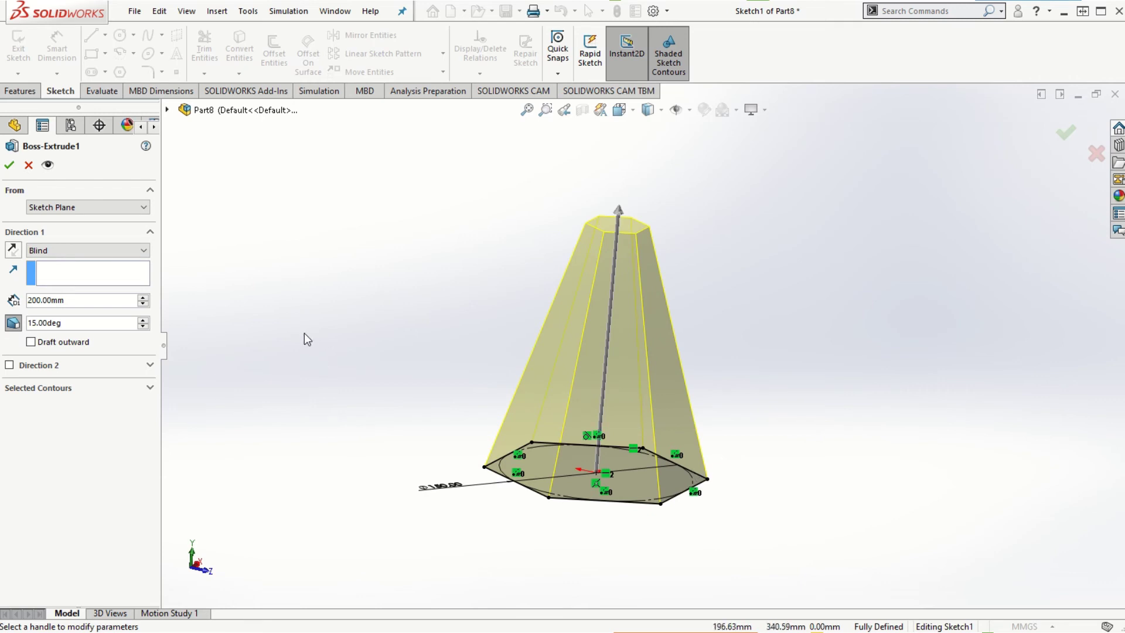
# Set the hexagon extrusion's 15-degree draft to outward and finish the extrusion edit.
pyautogui.click(32, 343)
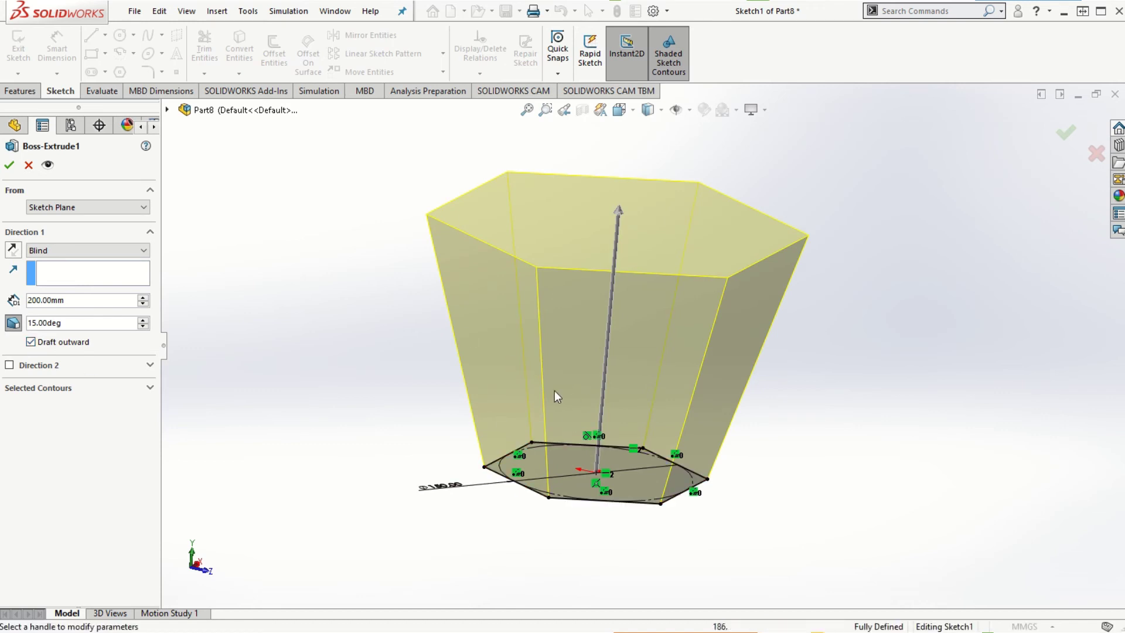
pyautogui.moveTo(876, 472)
pyautogui.mouseDown(button='middle')
pyautogui.moveTo(820, 462)
pyautogui.moveTo(852, 492)
pyautogui.moveTo(851, 529)
pyautogui.moveTo(845, 441)
pyautogui.moveTo(783, 442)
pyautogui.moveTo(841, 459)
pyautogui.mouseUp(button='middle')
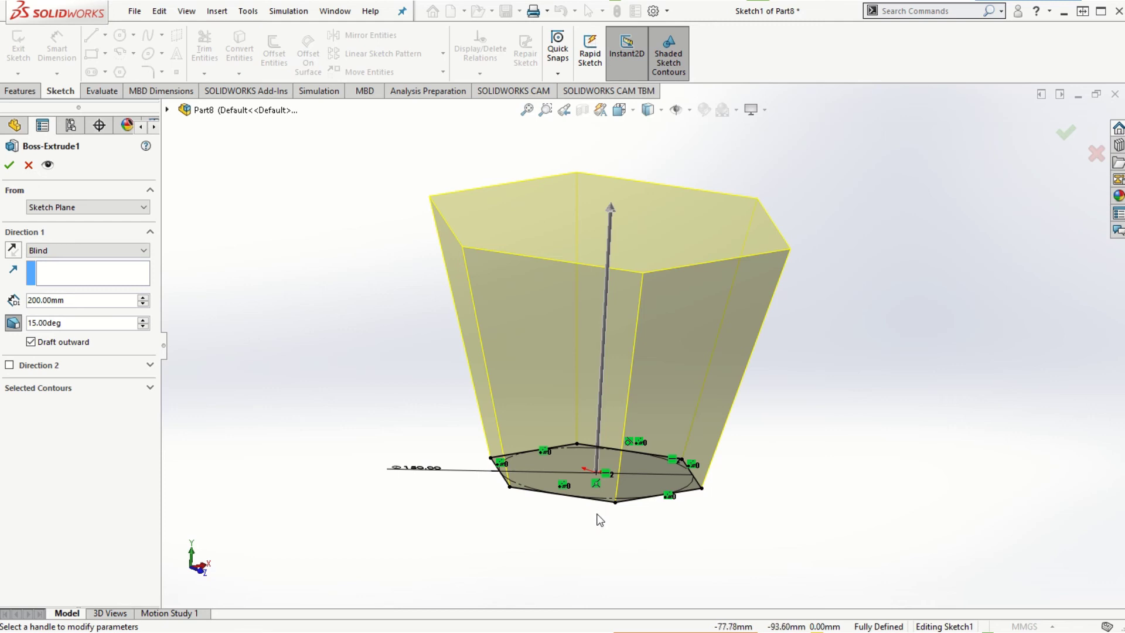
pyautogui.moveTo(402, 322)
pyautogui.mouseDown(button='middle')
pyautogui.moveTo(389, 397)
pyautogui.moveTo(352, 320)
pyautogui.moveTo(384, 352)
pyautogui.moveTo(389, 332)
pyautogui.mouseUp(button='middle')
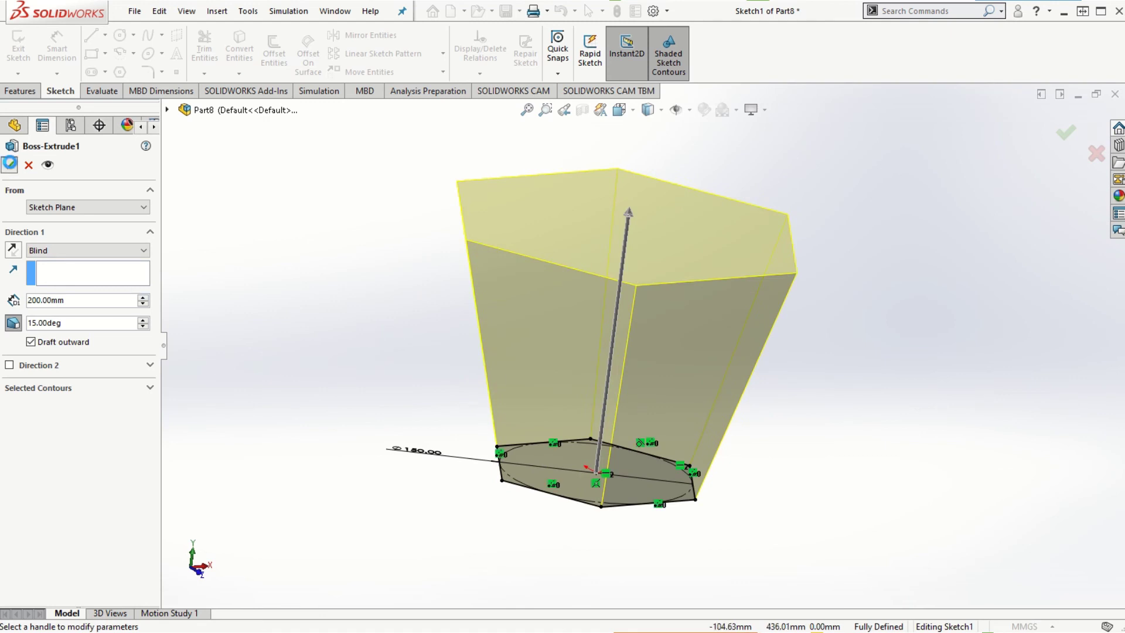
pyautogui.click(10, 164)
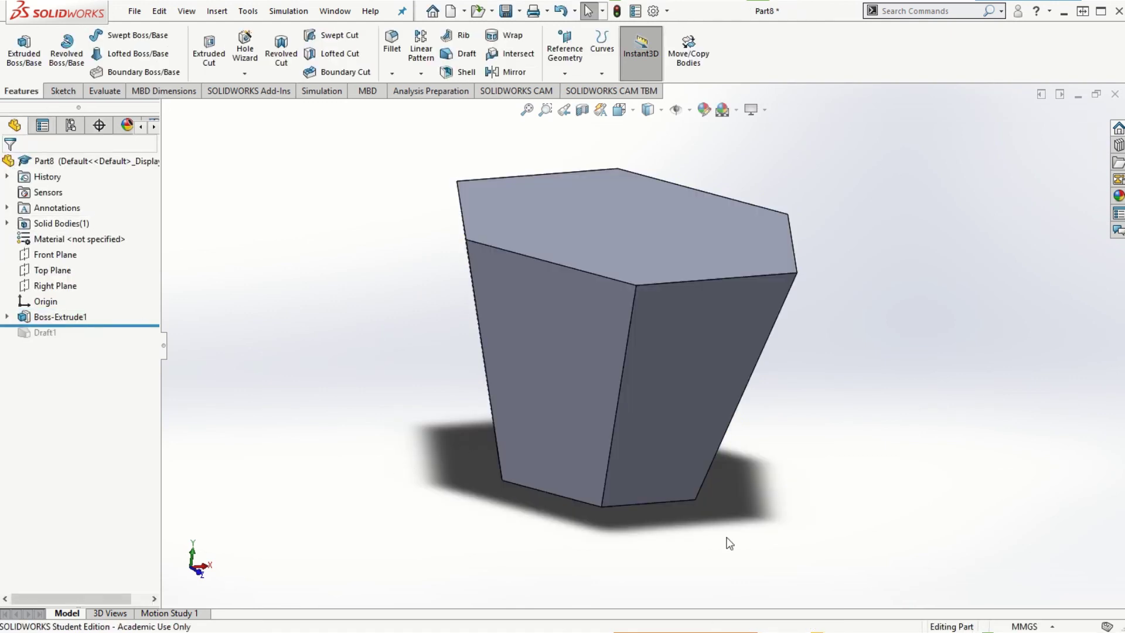
pyautogui.moveTo(730, 544); pyautogui.dragTo(871, 496, button='middle')
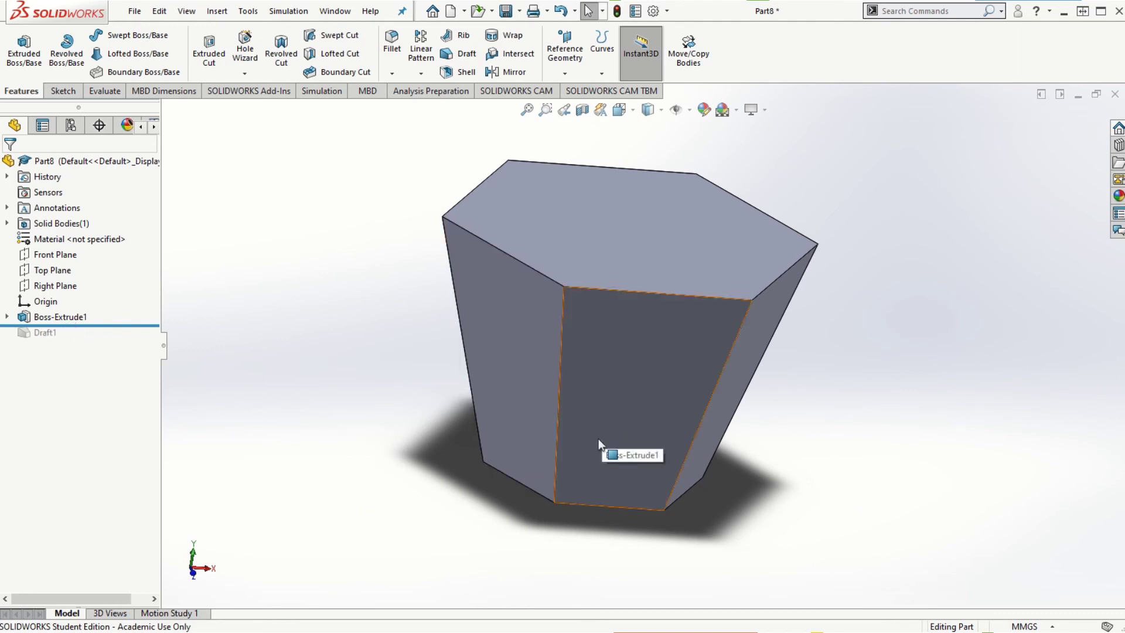
# Switch to the open Part6 document containing the L-shaped block with the chamfered upright.
pyautogui.click(334, 11)
pyautogui.click(354, 183)
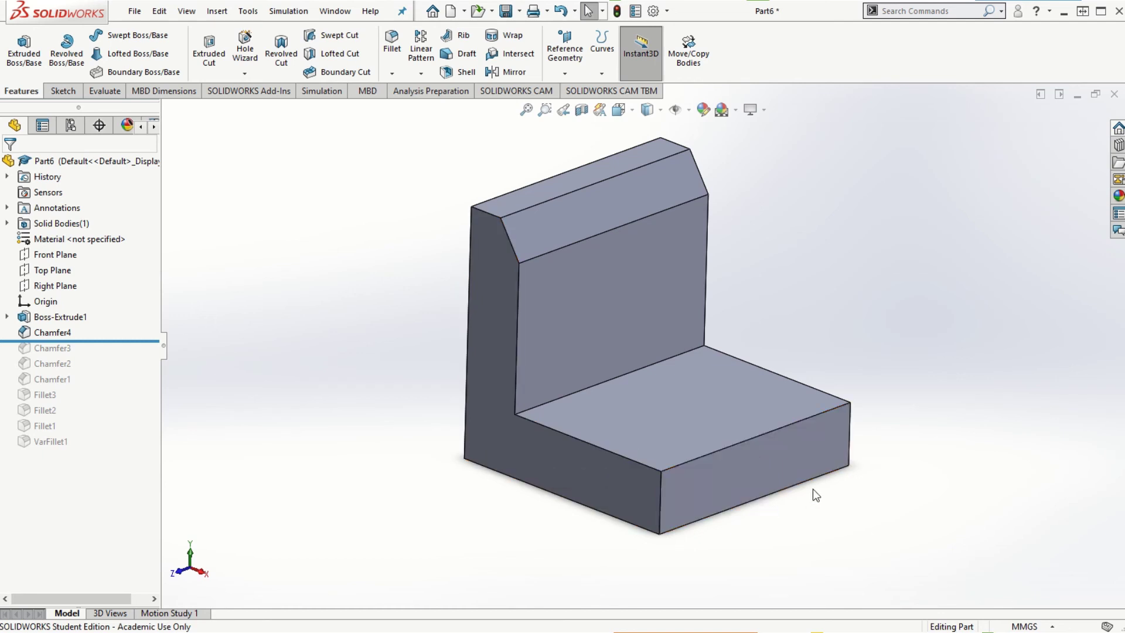
pyautogui.press('z')
pyautogui.scroll(-3, 703, 442)
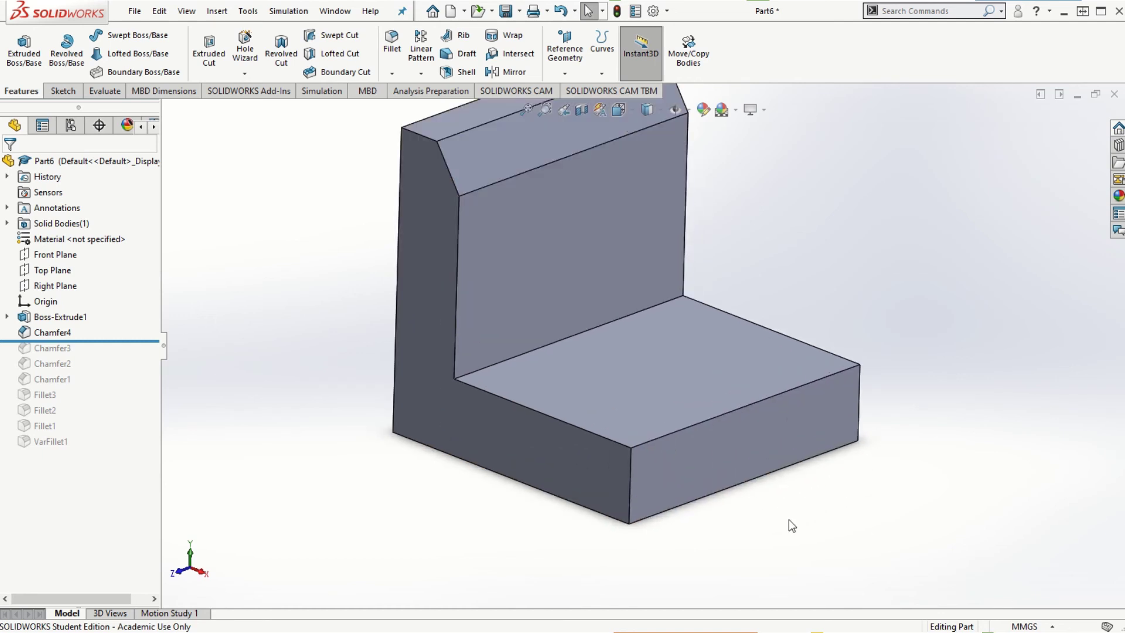
pyautogui.moveTo(793, 524)
pyautogui.mouseDown(button='middle')
pyautogui.moveTo(808, 522)
pyautogui.moveTo(779, 510)
pyautogui.mouseUp(button='middle')
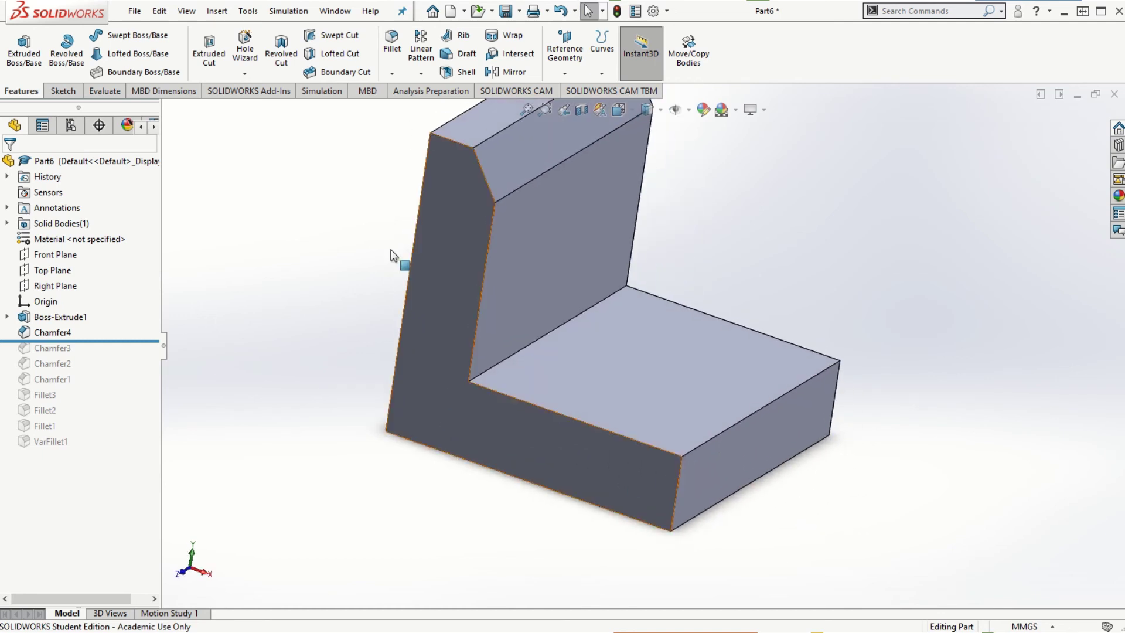
# Draft the horizontal upper face of the base by 15 degrees, using the L-shaped side face as the neutral plane.
pyautogui.click(455, 54)
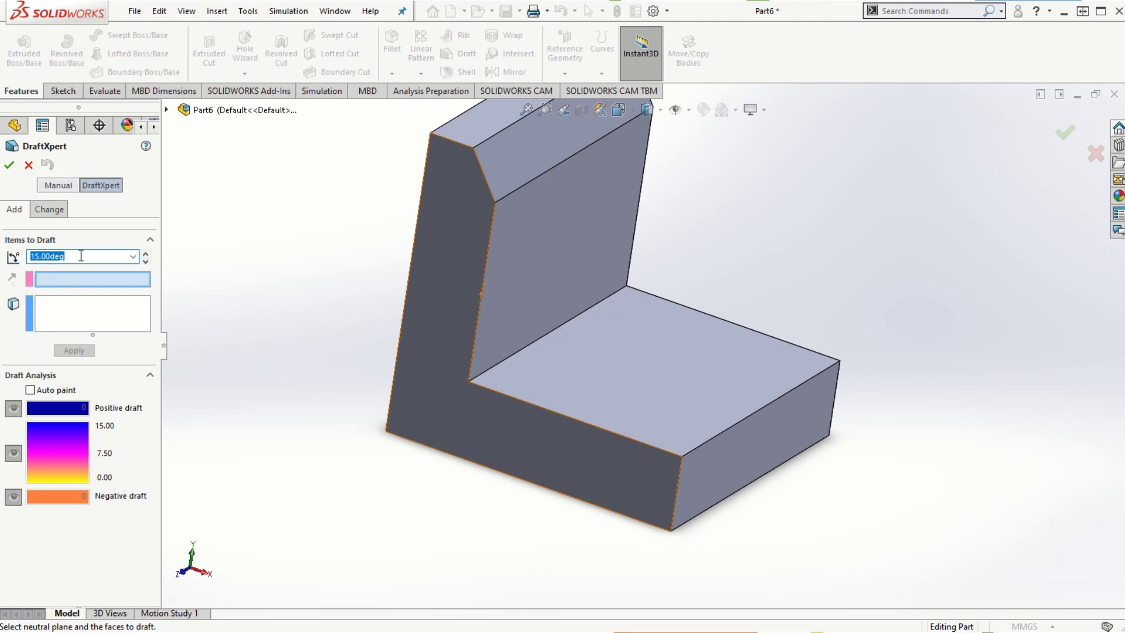
pyautogui.click(501, 422)
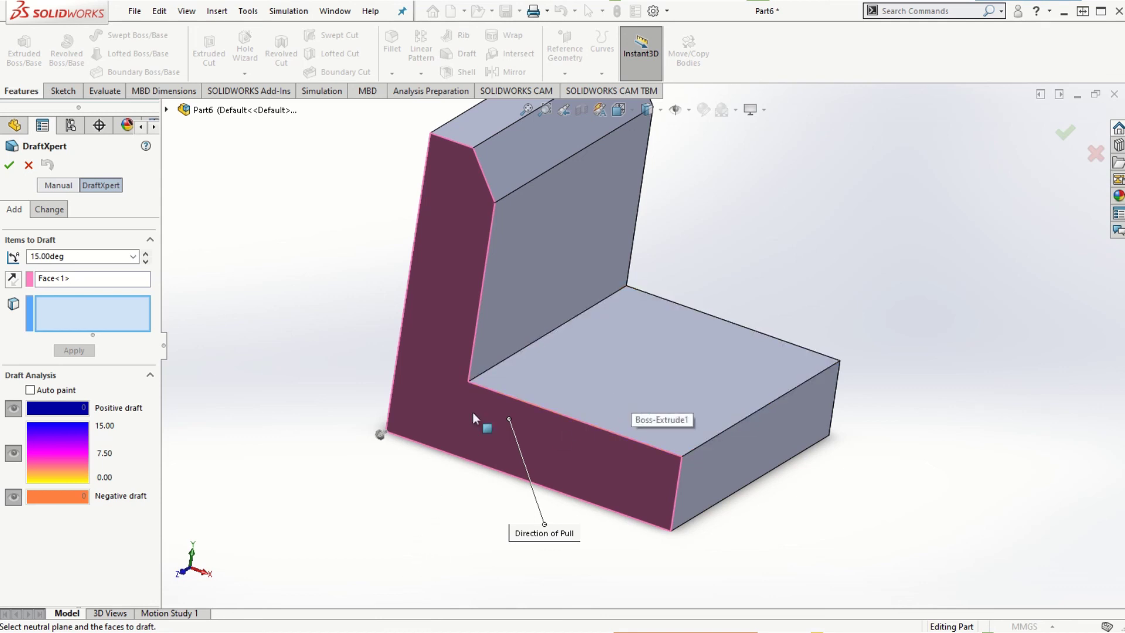
pyautogui.click(647, 367)
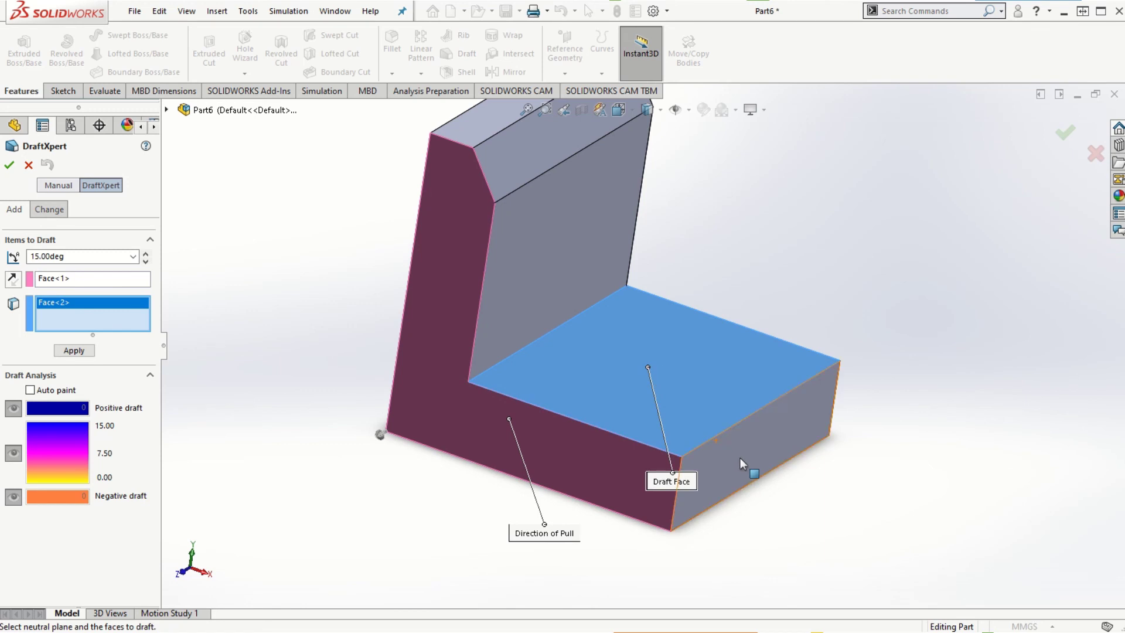
pyautogui.moveTo(806, 513); pyautogui.dragTo(843, 491, button='middle')
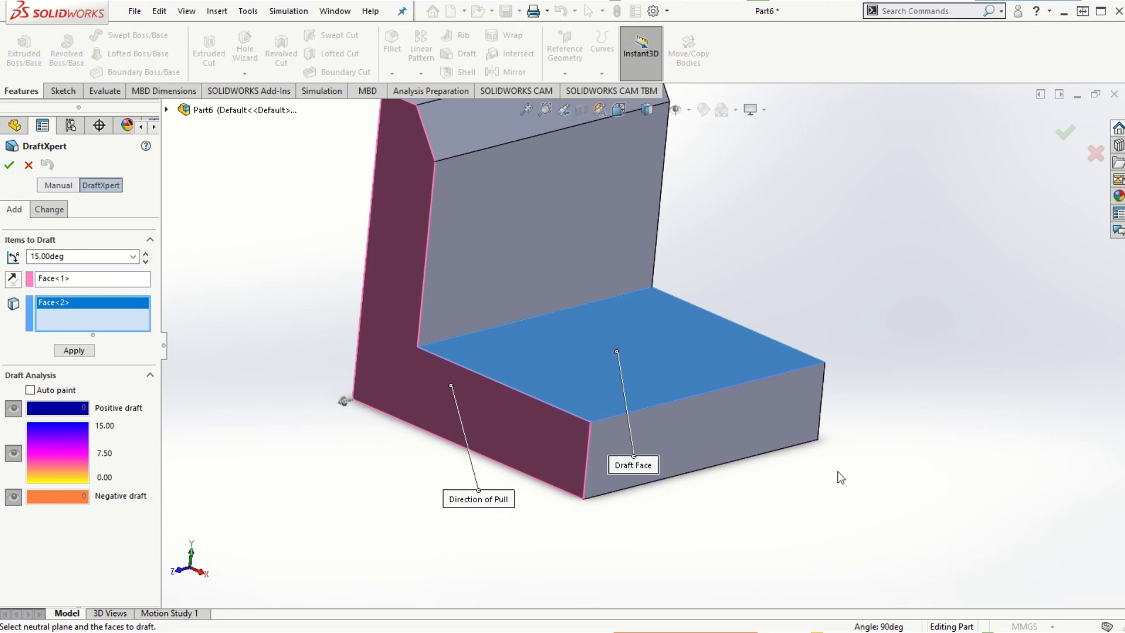
pyautogui.click(5, 168)
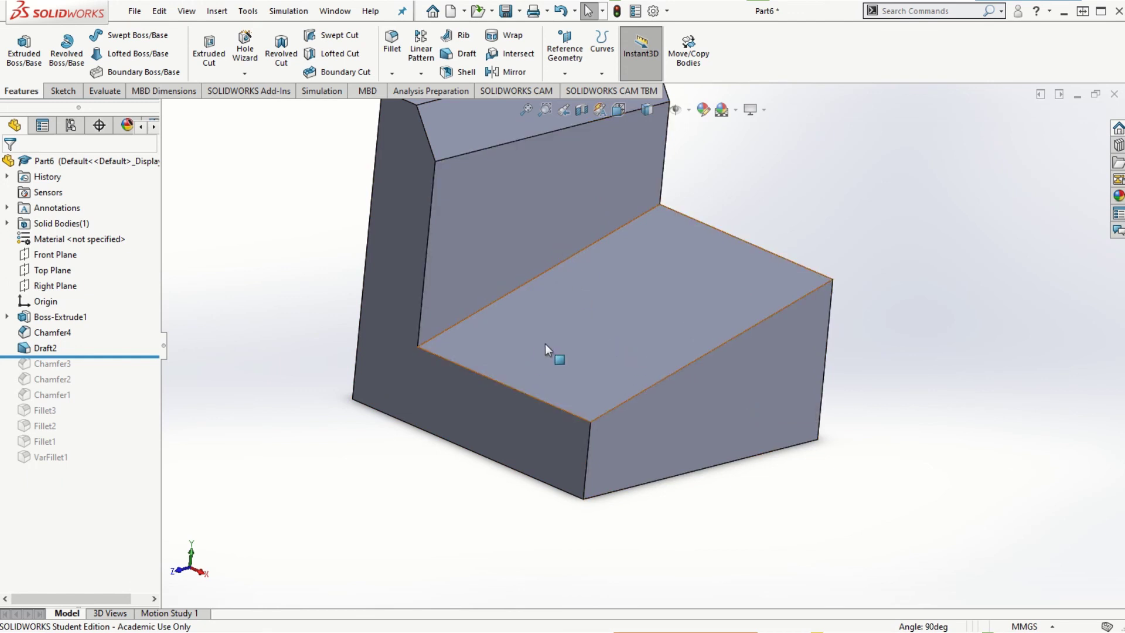
# Edit the L-block's draft to replace the horizontal face with the vertical end face of the base as the face to draft.
pyautogui.rightClick(46, 348)
pyautogui.click(71, 306)
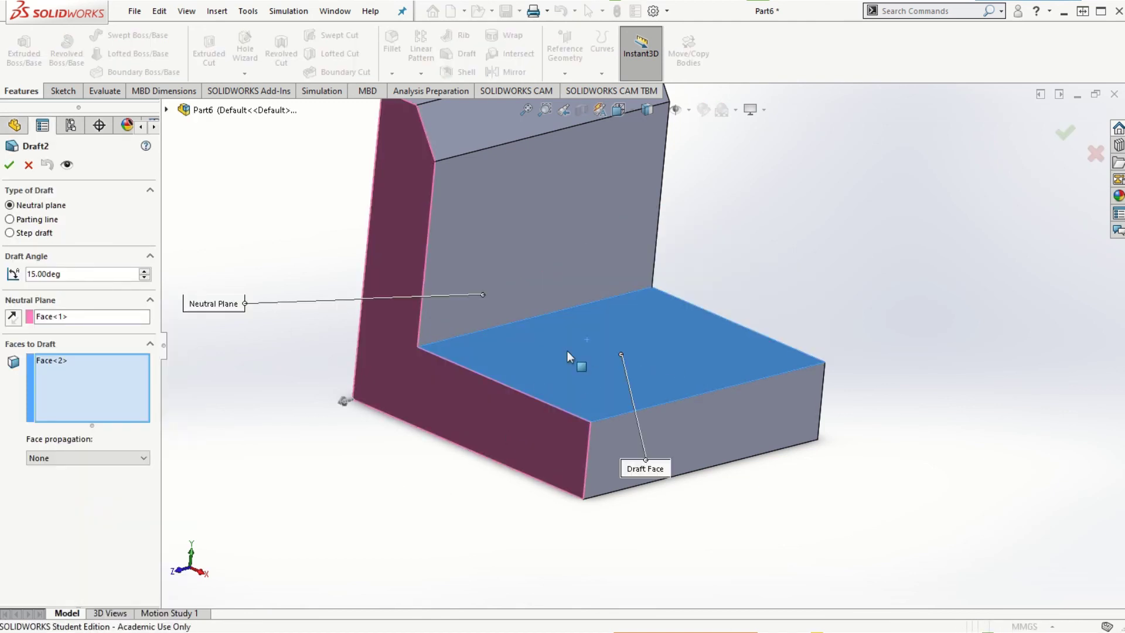
pyautogui.rightClick(49, 360)
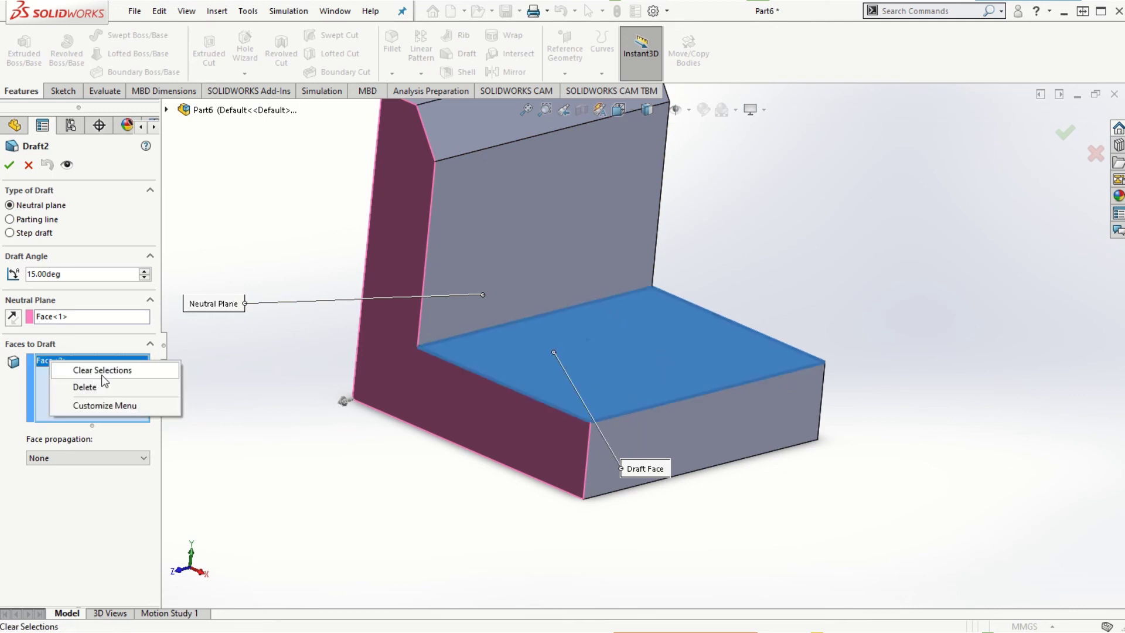
pyautogui.click(100, 369)
pyautogui.click(680, 431)
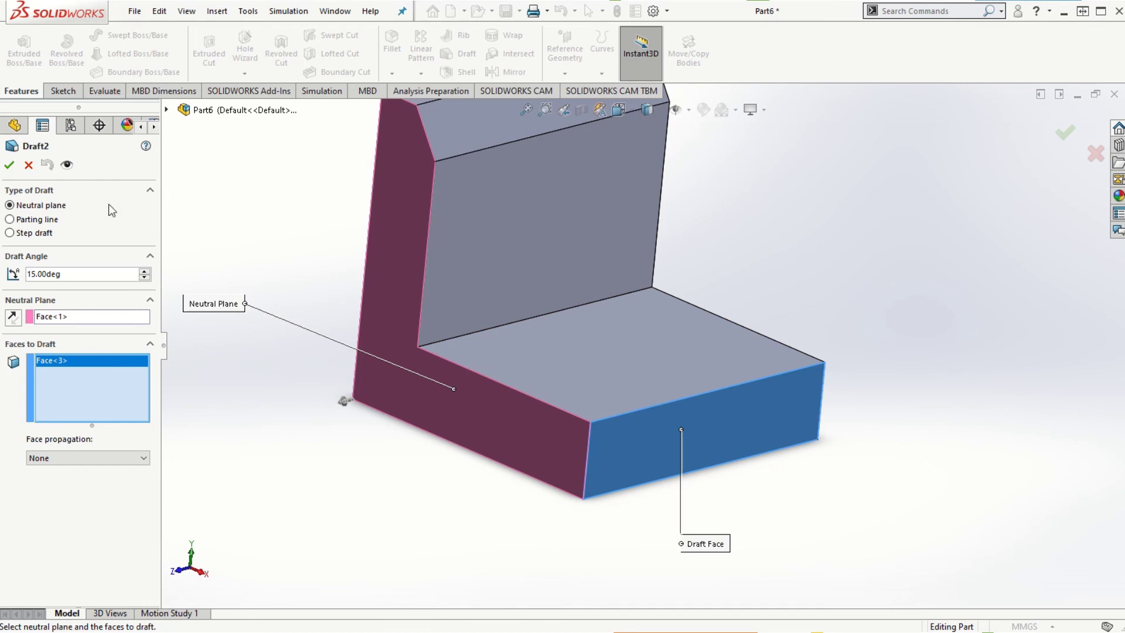
pyautogui.click(8, 166)
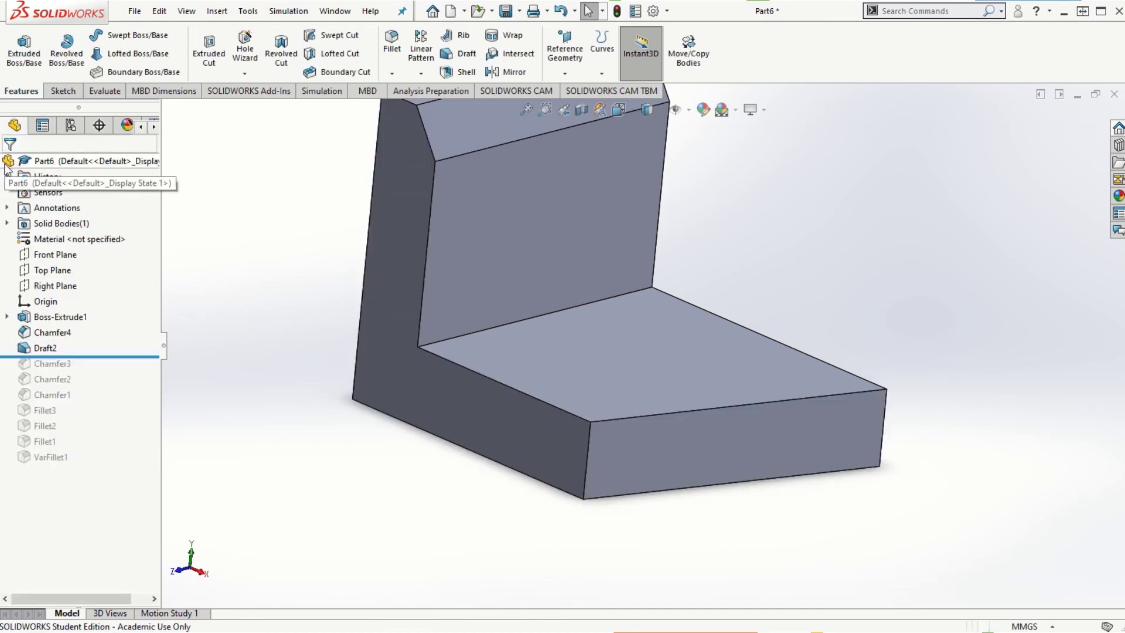
pyautogui.moveTo(436, 487); pyautogui.dragTo(446, 549, button='middle')
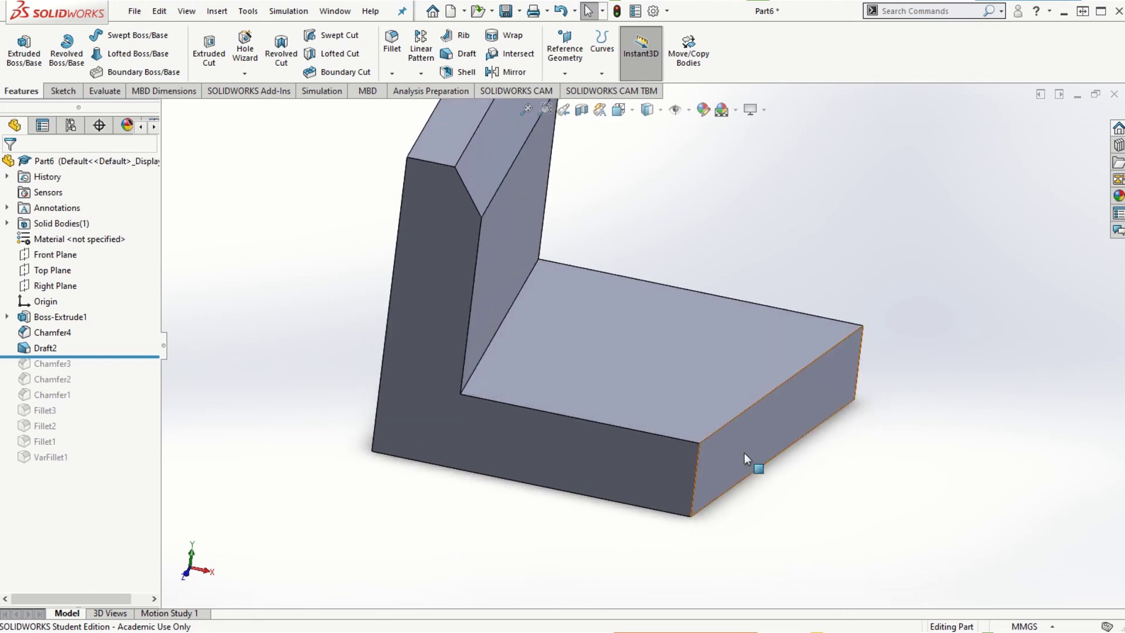